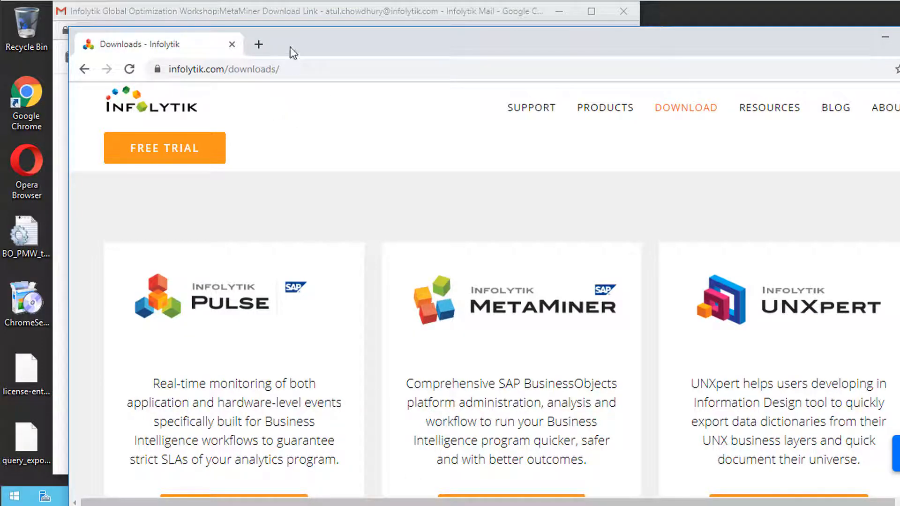
# Step: Open MetaMiner's Request Trial form on infolytik.com/downloads and scroll to its product and timeline fields
pyautogui.moveTo(291, 47); pyautogui.dragTo(250, 18)
pyautogui.scroll(-2, 257, 251)
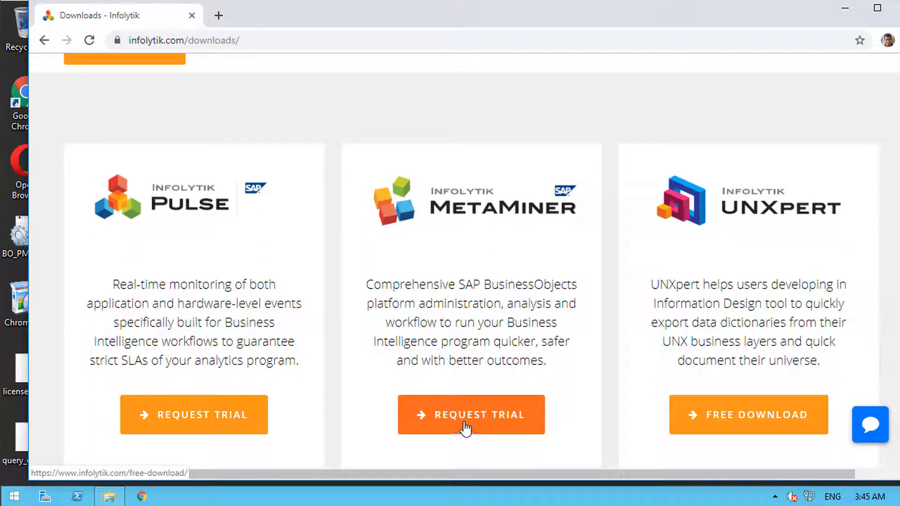
pyautogui.click(465, 427)
pyautogui.scroll(-3, 453, 423)
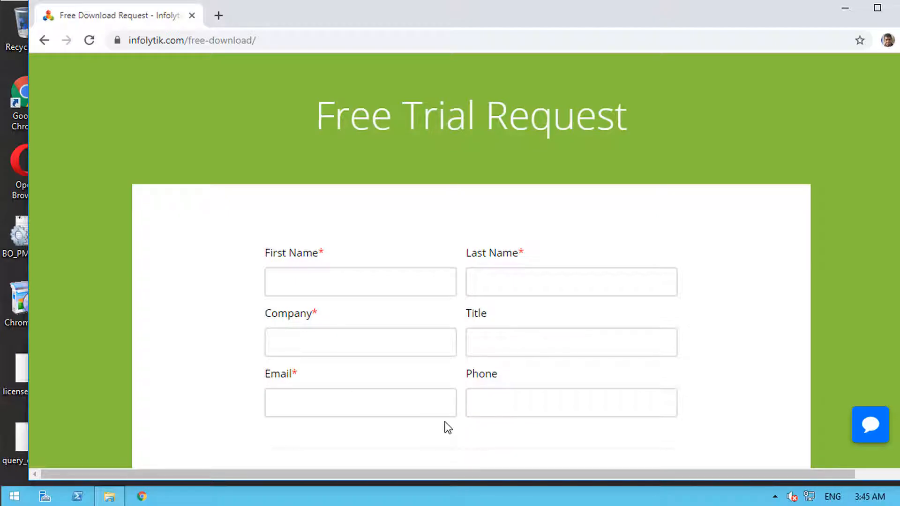
pyautogui.scroll(-9, 448, 428)
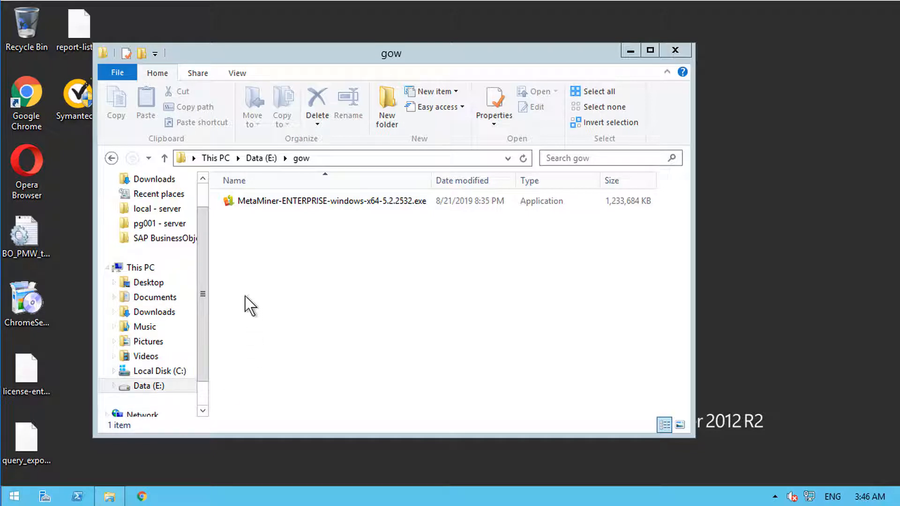
# Step: From Data (E:) > gow, run MetaMiner-ENTERPRISE-windows-x64-5.2.2532.exe as administrator
pyautogui.click(140, 268)
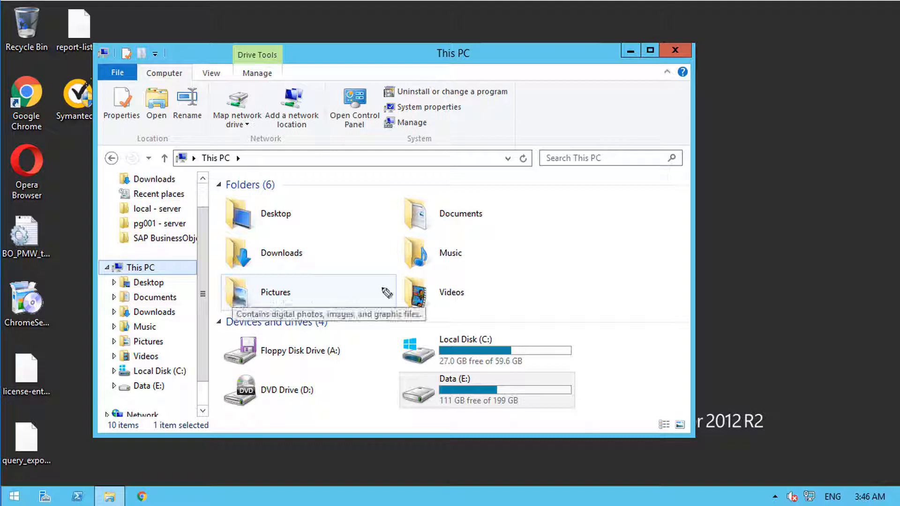
pyautogui.moveTo(497, 372)
pyautogui.mouseDown()
pyautogui.moveTo(410, 409)
pyautogui.moveTo(500, 388)
pyautogui.mouseUp()
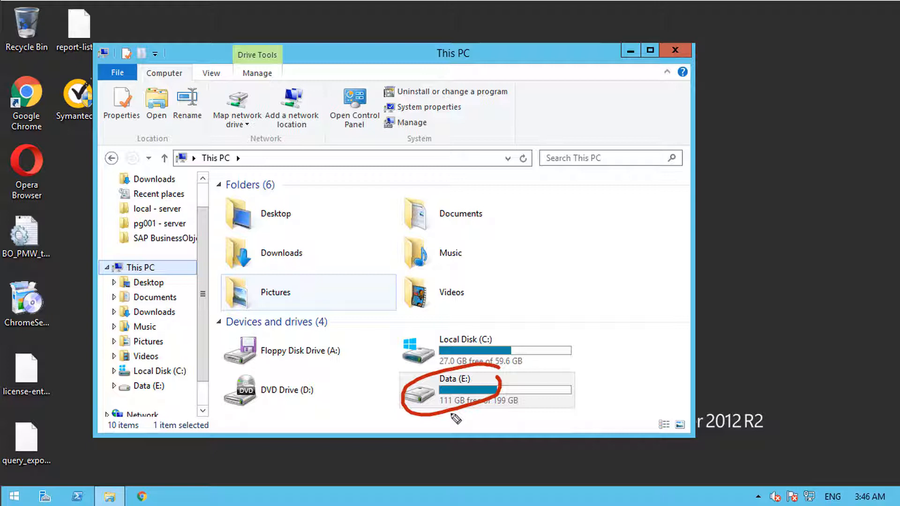
pyautogui.hotkey('ctrl', 'z')
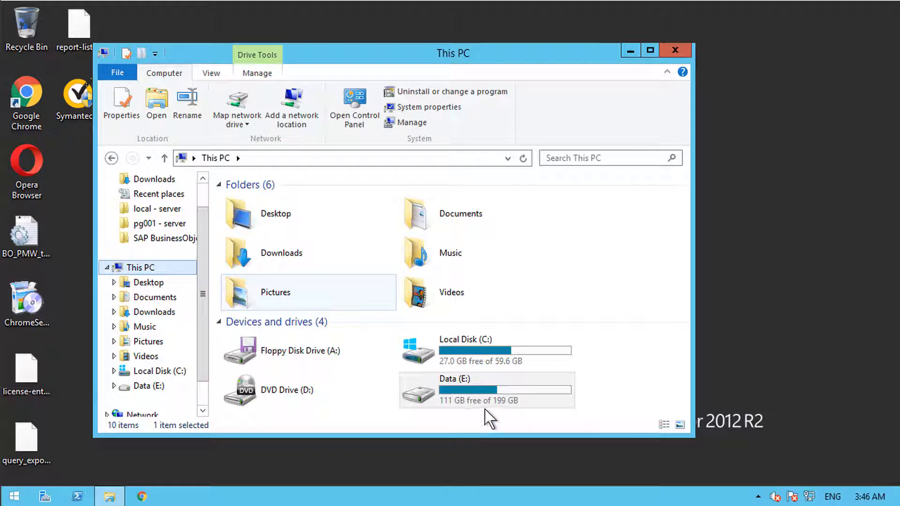
pyautogui.click(182, 383)
pyautogui.doubleClick(248, 261)
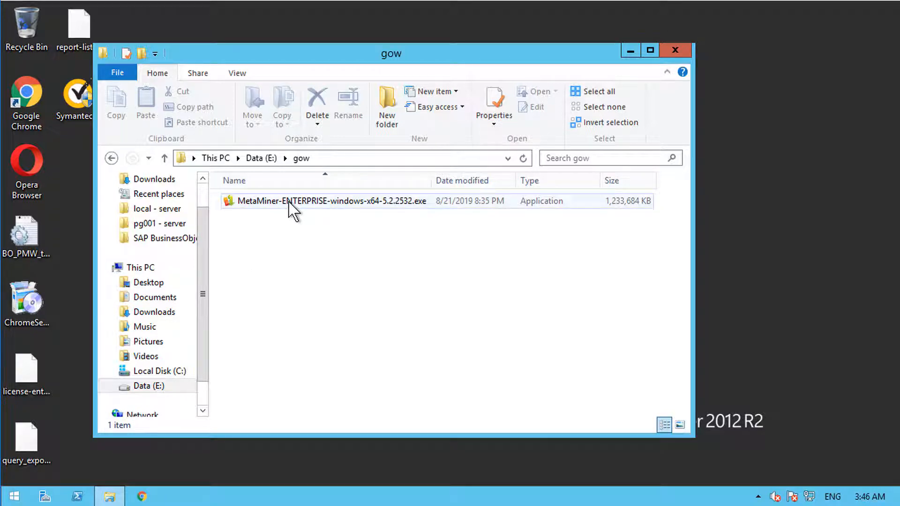
pyautogui.rightClick(290, 211)
pyautogui.click(262, 217)
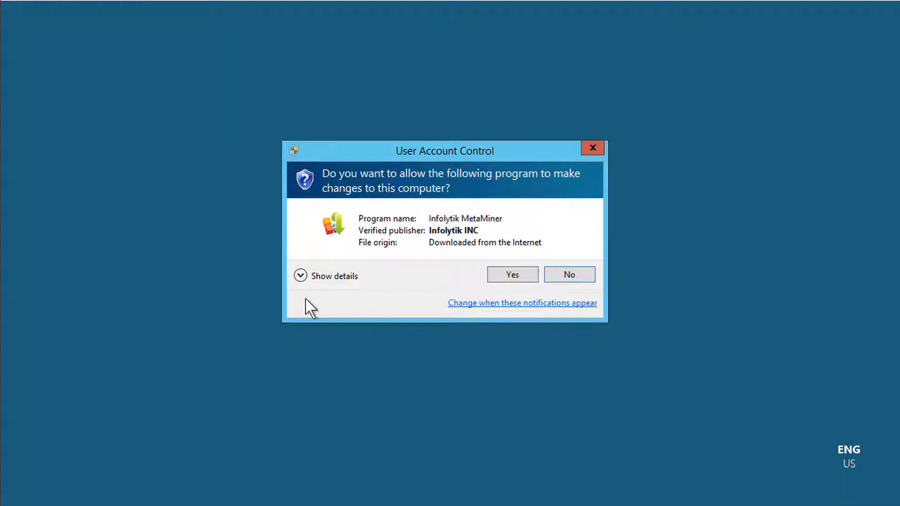
# Step: Check the UAC details for the MetaMiner installer and allow it to run
pyautogui.click(300, 278)
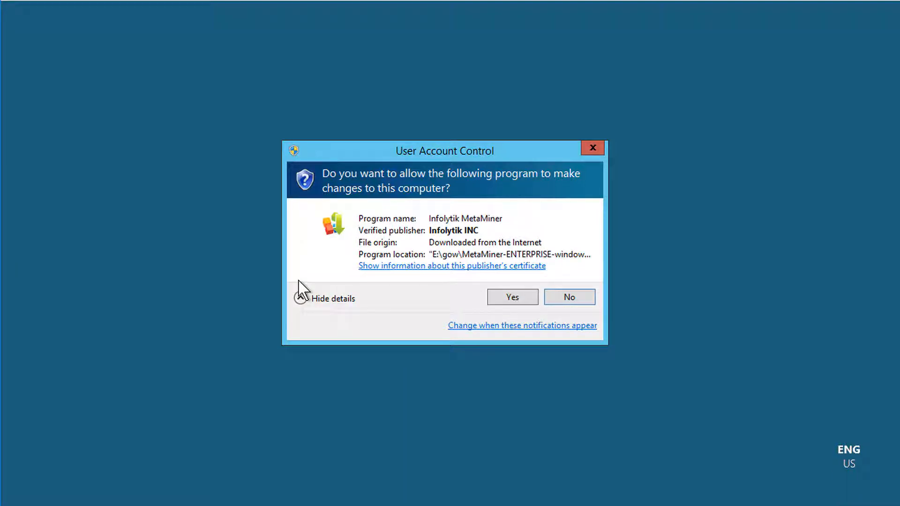
pyautogui.click(526, 297)
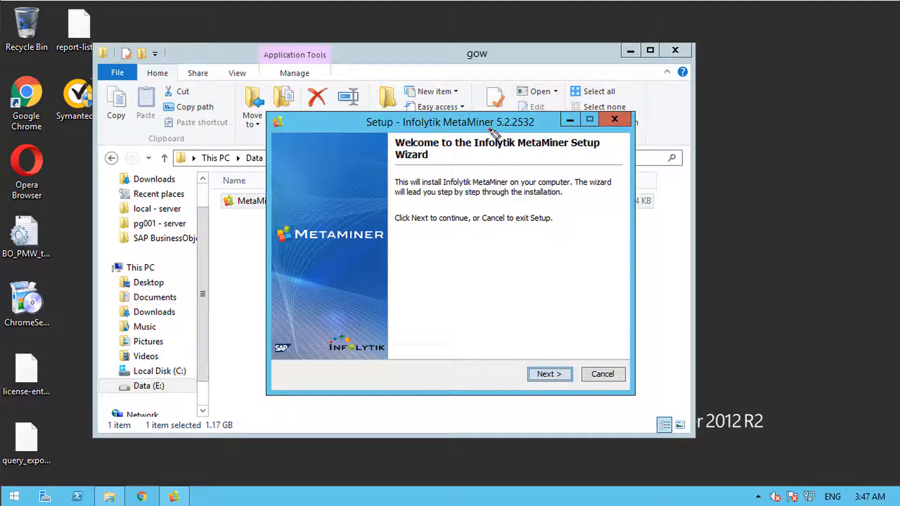
# Step: Note version 5.2.2532 on the welcome page and accept the license agreement
pyautogui.moveTo(490, 130); pyautogui.dragTo(531, 130)
pyautogui.press('Escape')
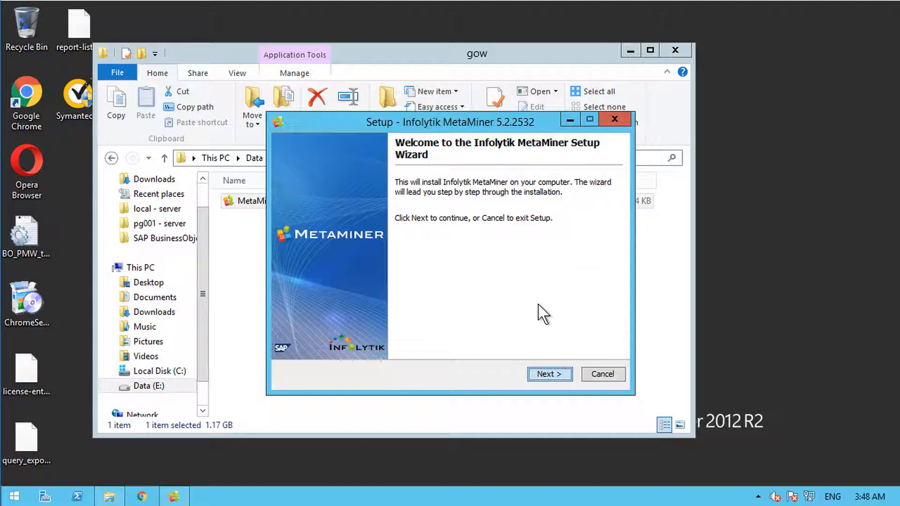
pyautogui.click(549, 375)
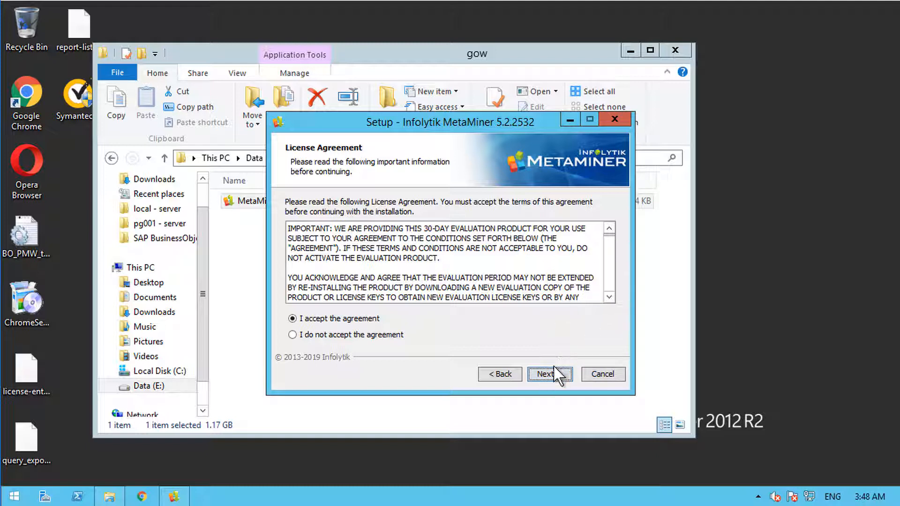
pyautogui.click(554, 377)
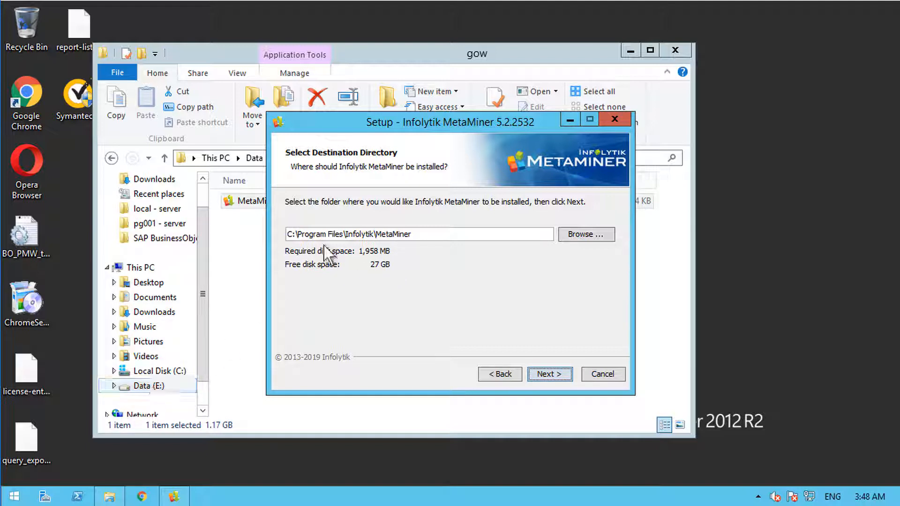
# Step: Change the install drive from C: to E:, confirming 112 GB free space
pyautogui.moveTo(297, 234); pyautogui.dragTo(288, 234)
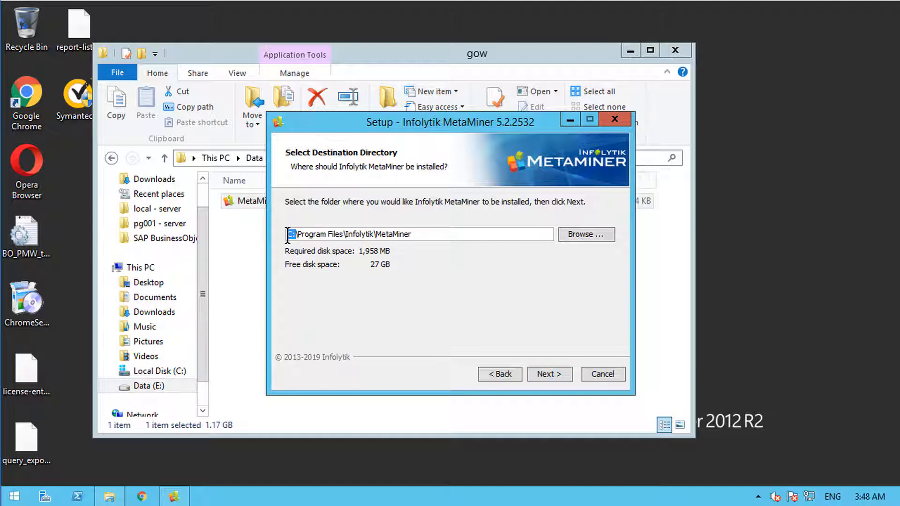
pyautogui.press('BackSpace')
pyautogui.write('E:')
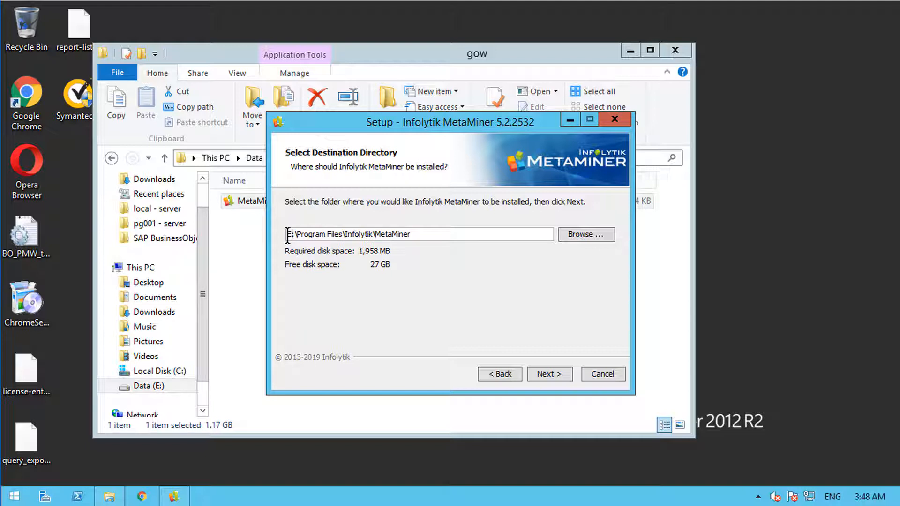
pyautogui.press('Tab')
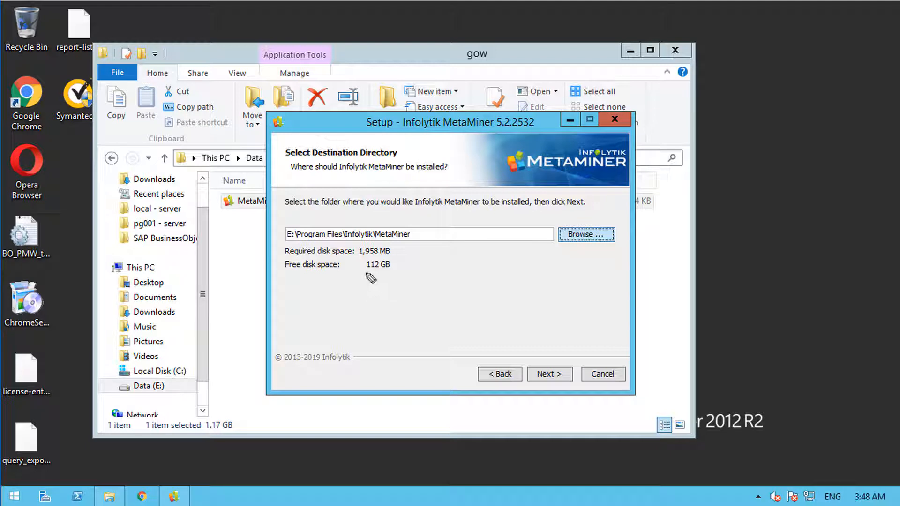
pyautogui.moveTo(360, 273); pyautogui.dragTo(389, 278)
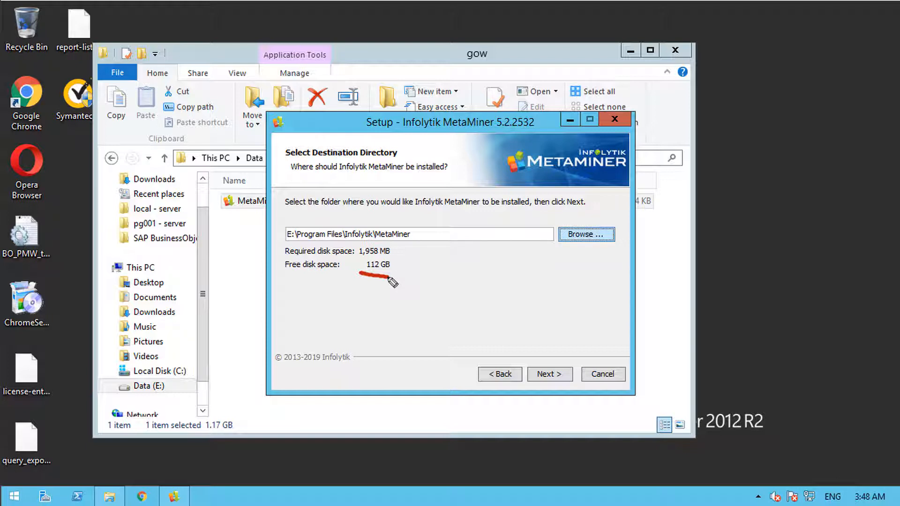
pyautogui.click(548, 374)
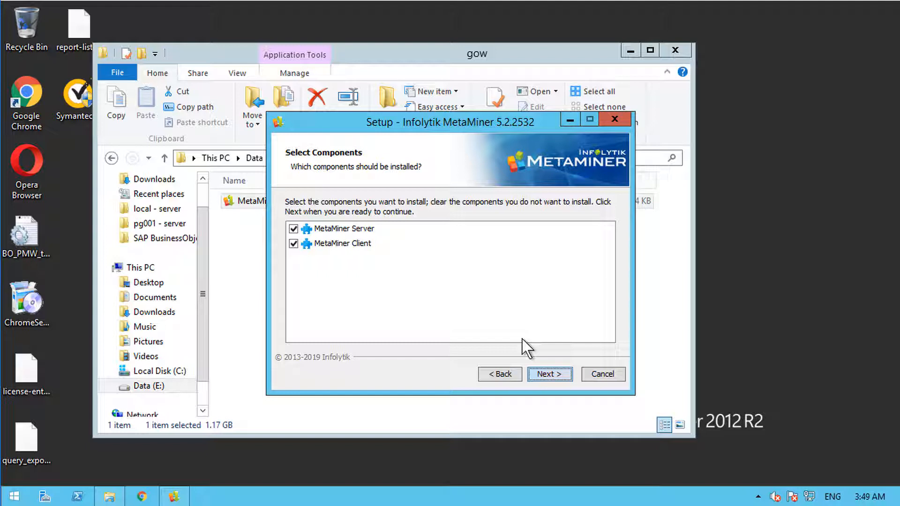
# Step: Keep both MetaMiner Server and MetaMiner Client checked and begin installing
pyautogui.click(550, 374)
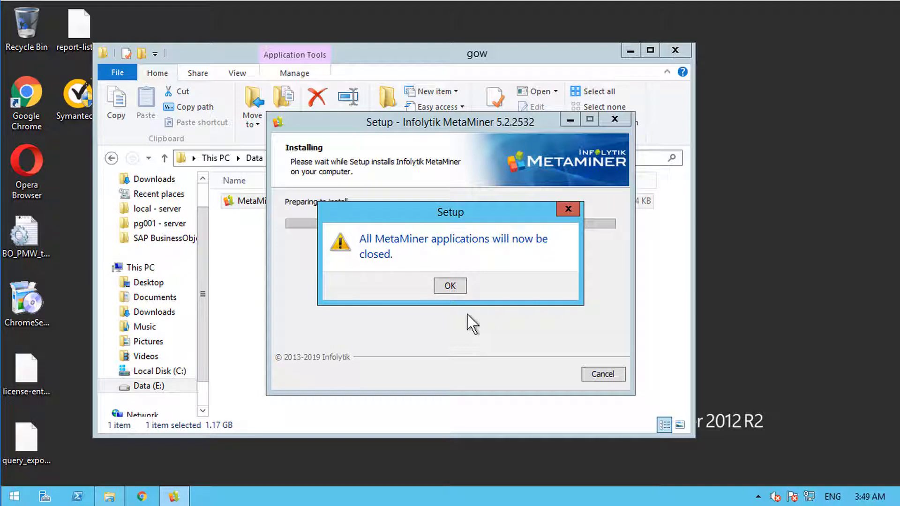
# Step: Accept the application-close warning, minimize the gow window, and finish setup launching MetaMiner Admin
pyautogui.click(448, 286)
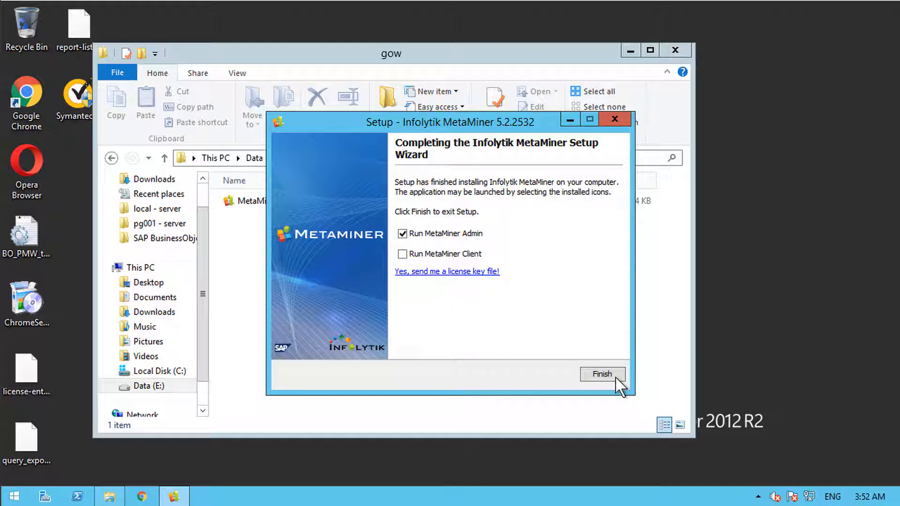
pyautogui.click(631, 52)
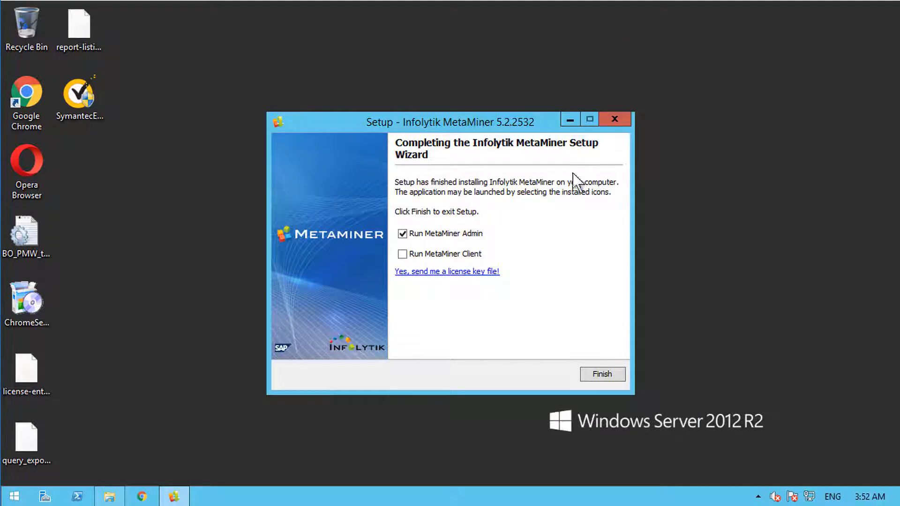
pyautogui.click(602, 371)
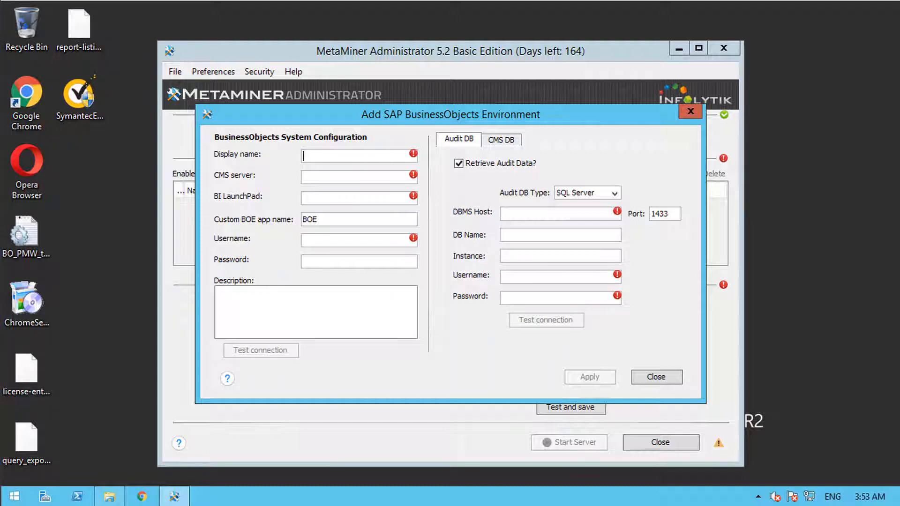
# Step: Bring the GOW Test Machine property table image in IrfanView to the front
pyautogui.hotkey('alt', 'Tab')
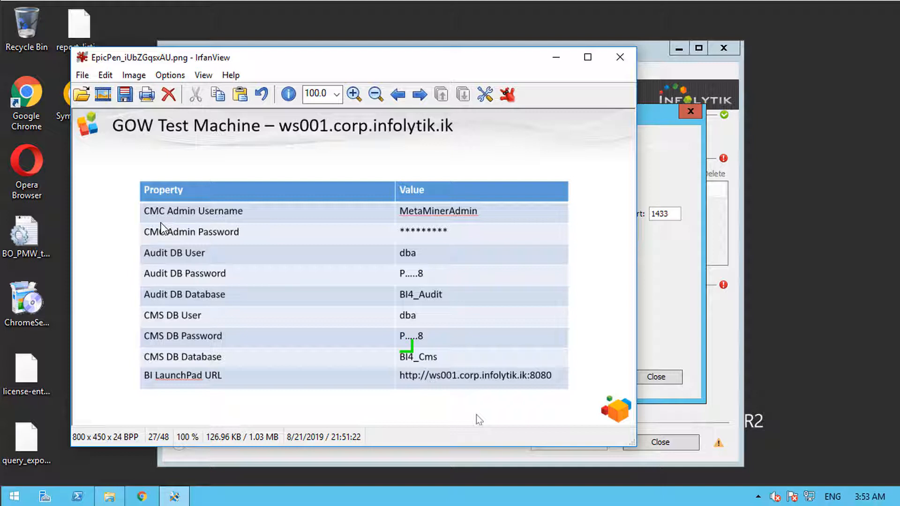
# Step: Mark the CMC admin username and Audit/CMS DB credential rows, then clear the marks
pyautogui.hotkey('ctrl', 'shift', '3')
pyautogui.moveTo(164, 216); pyautogui.dragTo(206, 216)
pyautogui.moveTo(142, 243)
pyautogui.mouseDown()
pyautogui.moveTo(135, 244)
pyautogui.moveTo(132, 284)
pyautogui.moveTo(154, 285)
pyautogui.moveTo(132, 312)
pyautogui.moveTo(146, 360)
pyautogui.moveTo(131, 367)
pyautogui.moveTo(148, 389)
pyautogui.mouseUp()
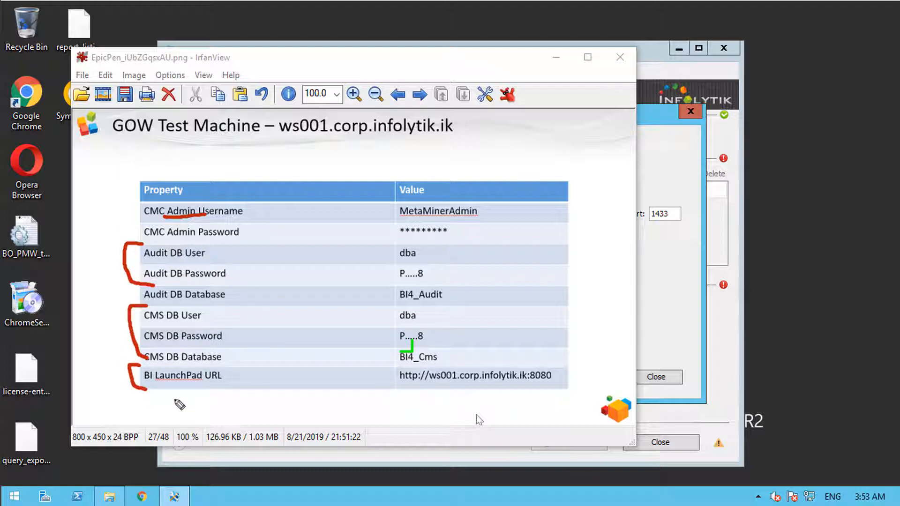
pyautogui.hotkey('ctrl', 'shift', '7')
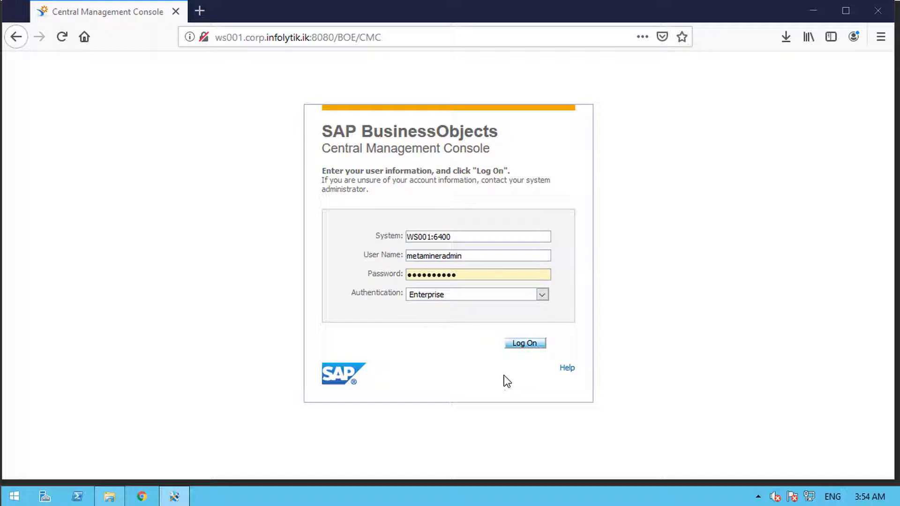
# Step: Log on to the CMC and list the Administrators group's members in Users and Groups
pyautogui.click(524, 345)
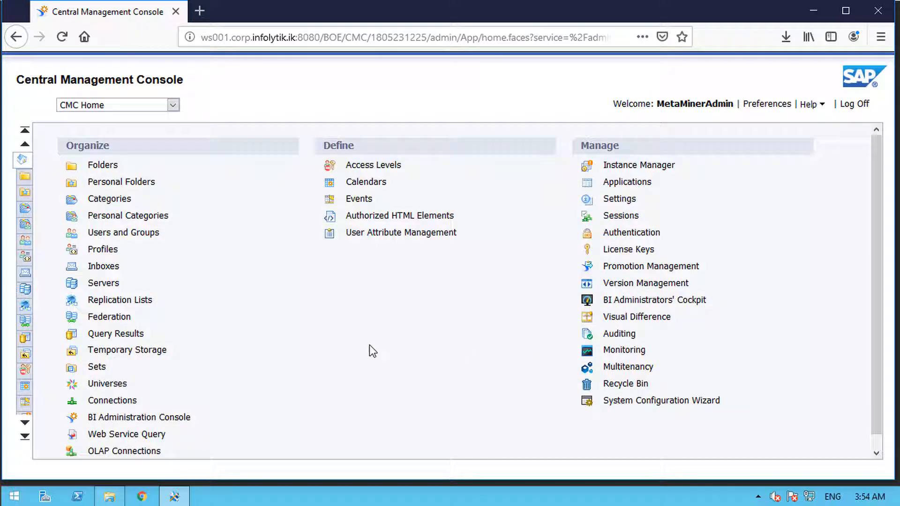
pyautogui.click(135, 234)
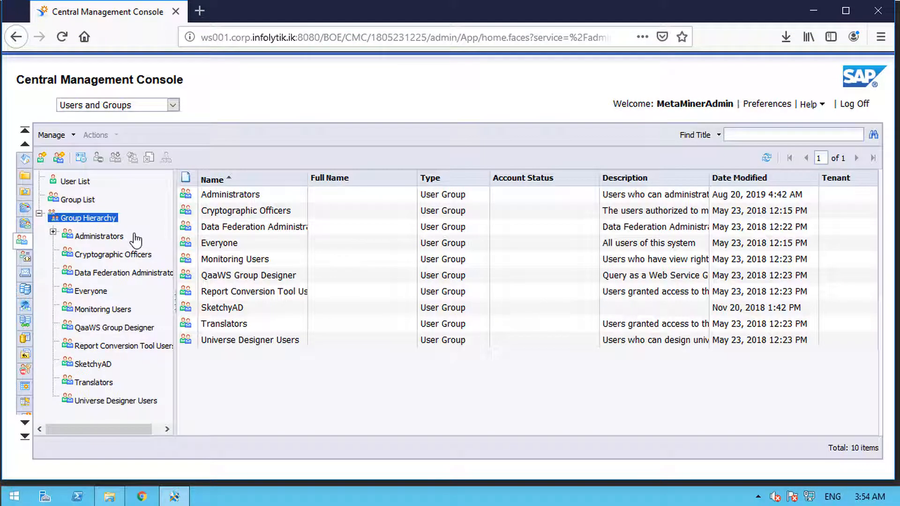
pyautogui.click(99, 236)
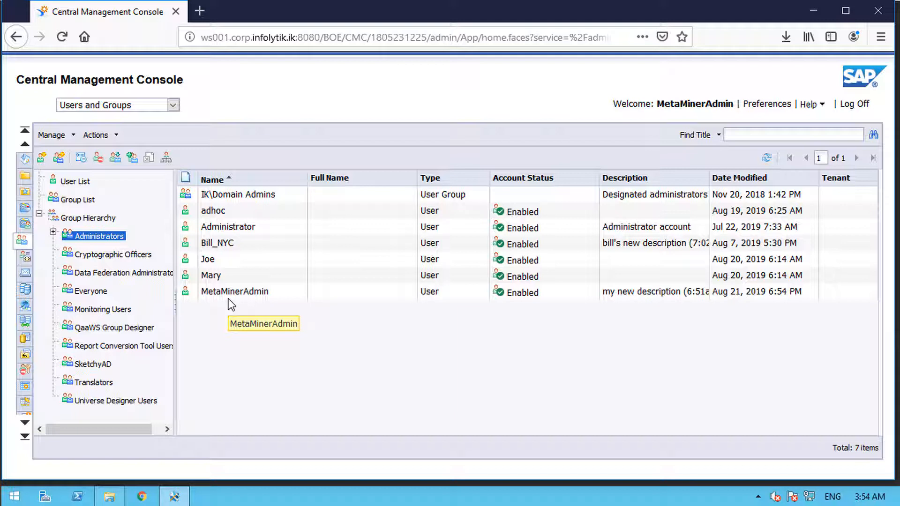
# Step: Open a New User form from the Administrators group, cancel it, and return to MetaMiner
pyautogui.rightClick(117, 237)
pyautogui.moveTo(189, 441)
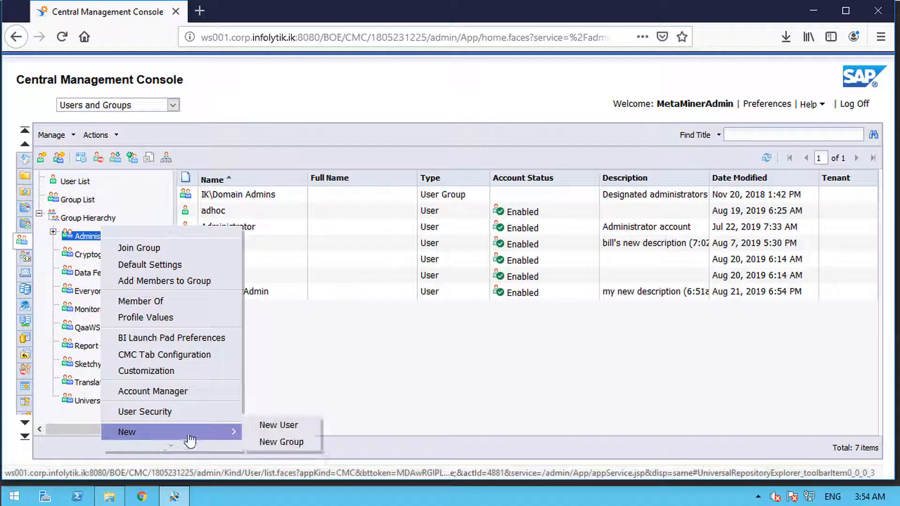
pyautogui.click(262, 426)
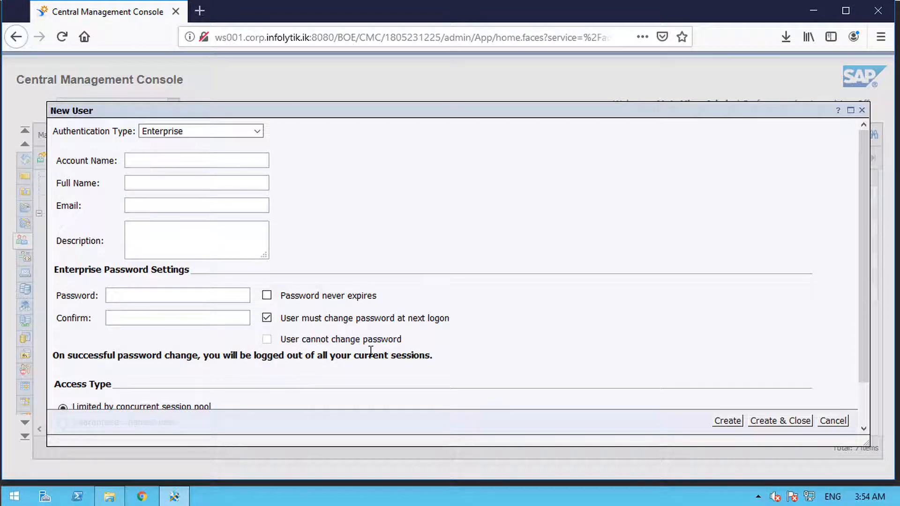
pyautogui.click(862, 112)
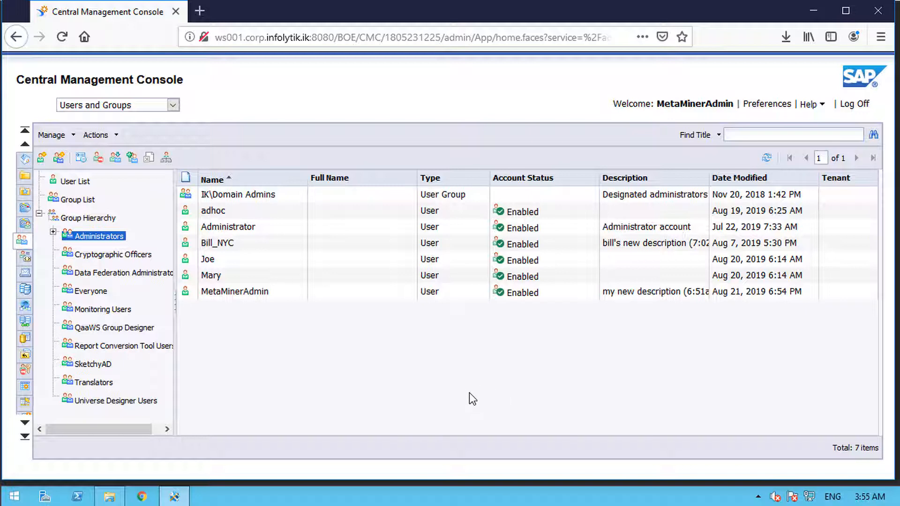
pyautogui.click(205, 489)
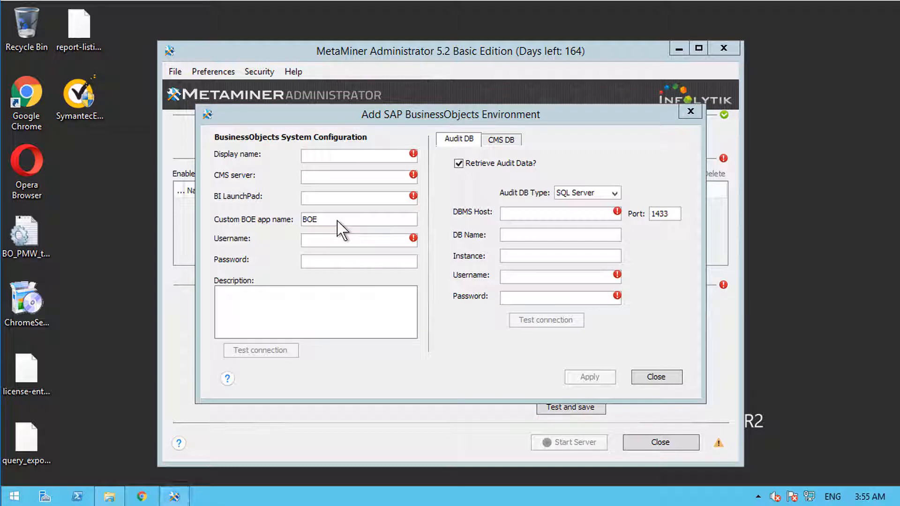
# Step: Enter display name 'Prod BI4.2' and CMS server ws001, then select the CMC address to copy
pyautogui.click(335, 156)
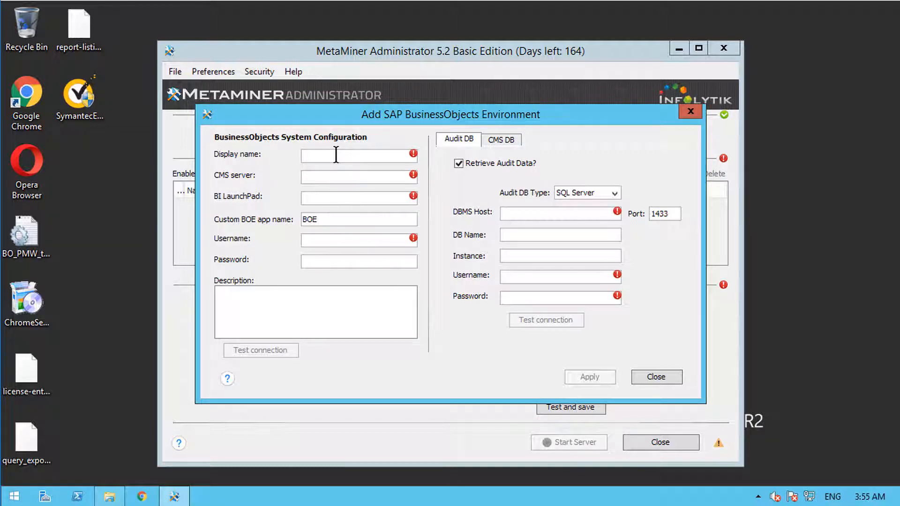
pyautogui.write('Prod BI4.2')
pyautogui.press('Tab')
pyautogui.write('ws001')
pyautogui.press('Tab')
pyautogui.write('ht')
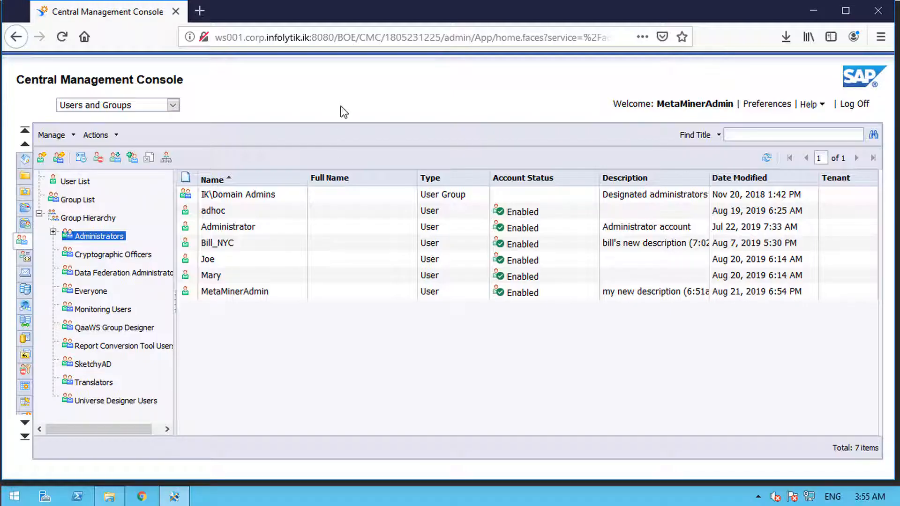
pyautogui.moveTo(359, 35); pyautogui.dragTo(141, 44)
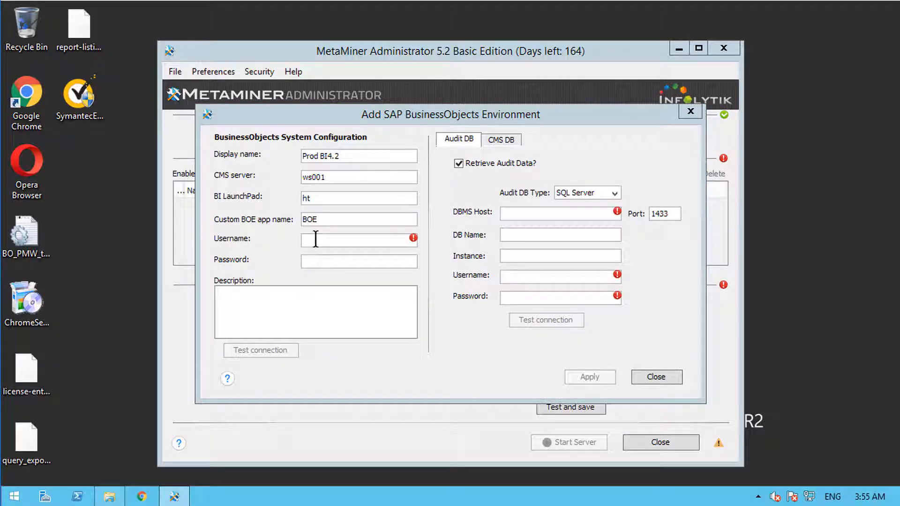
# Step: Set BI LaunchPad to the pasted BOE server address ending in :8080/BOE/BI
pyautogui.click(316, 239)
pyautogui.moveTo(320, 199); pyautogui.dragTo(271, 196)
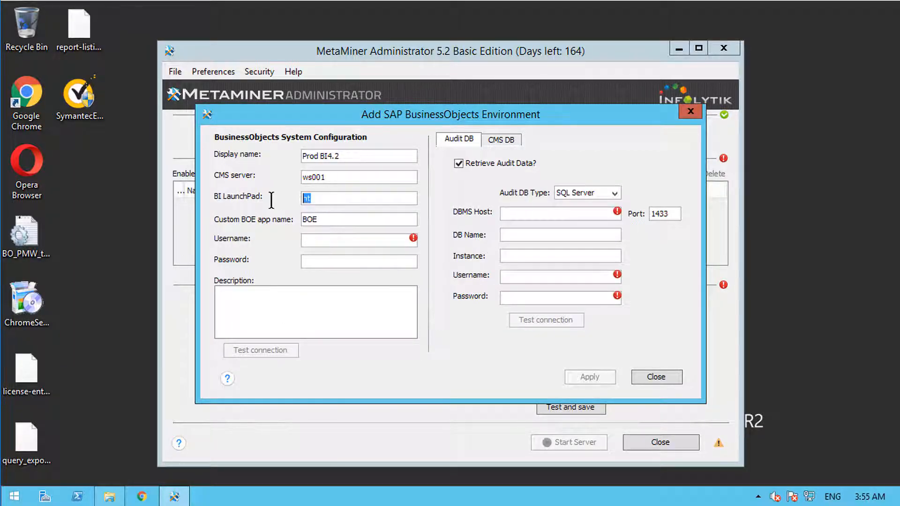
pyautogui.hotkey('ctrl', 'v')
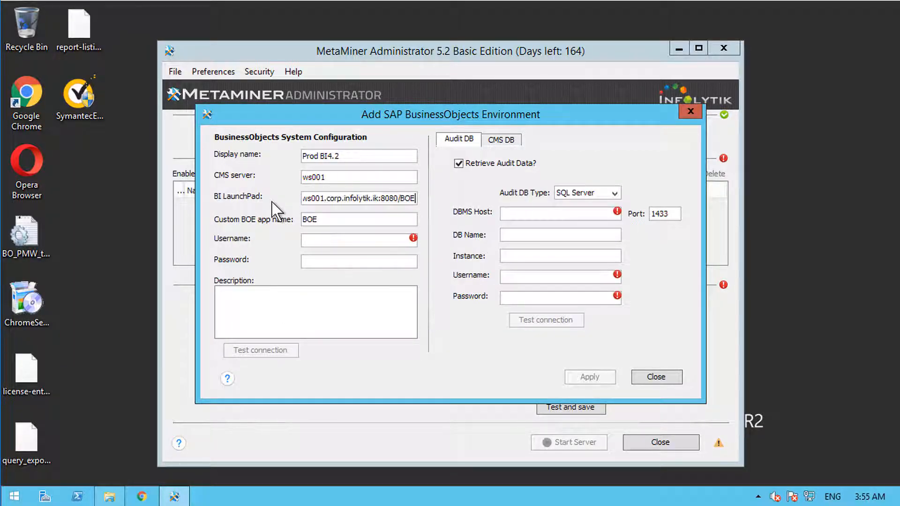
pyautogui.write('/')
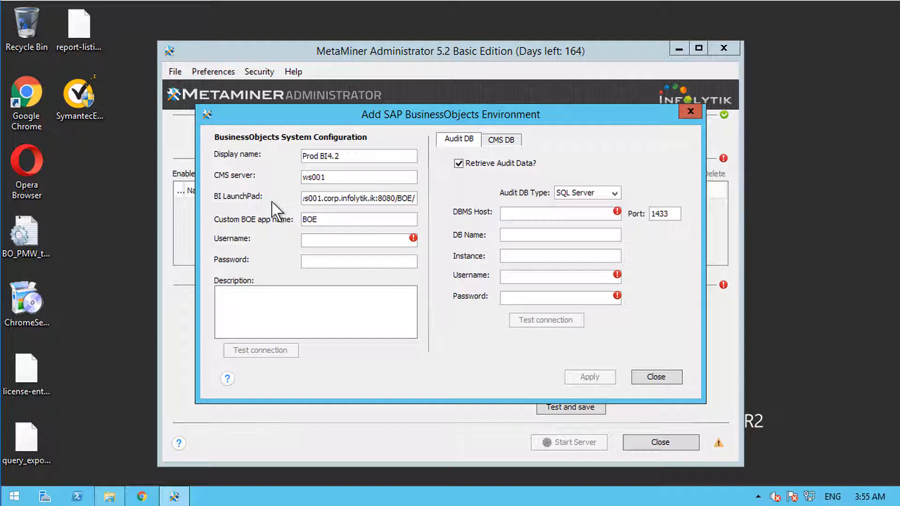
pyautogui.write('BI')
pyautogui.press('Tab')
pyautogui.press('Tab')
# Step: Enter the administrator username and password, correcting a typo, and run a successful CMS connection test
pyautogui.write('meta')
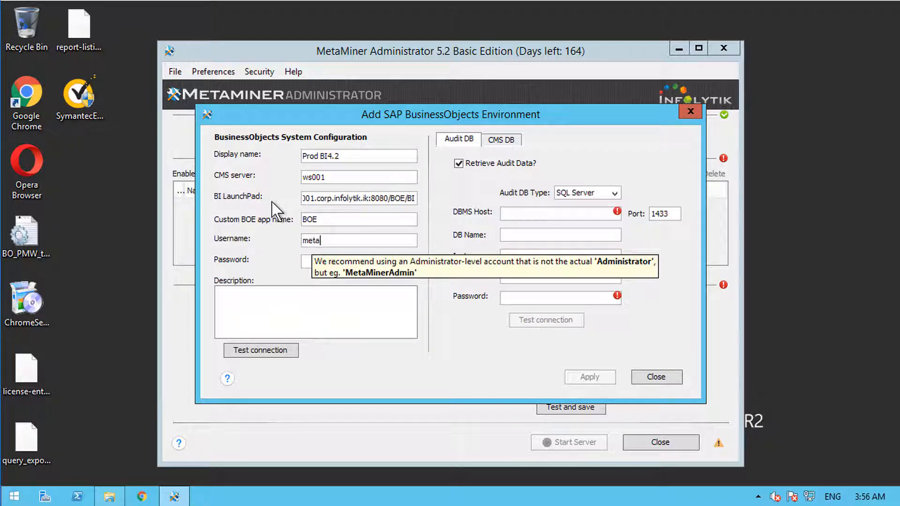
pyautogui.write('minearadmin')
pyautogui.press('Tab')
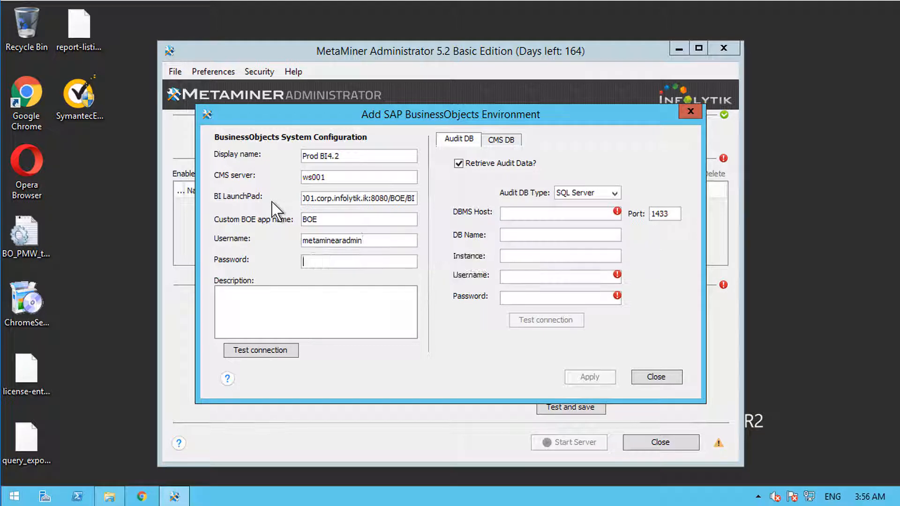
pyautogui.hotkey('shift', 'Tab')
pyautogui.hotkey('ctrl', 'a')
pyautogui.write('M')
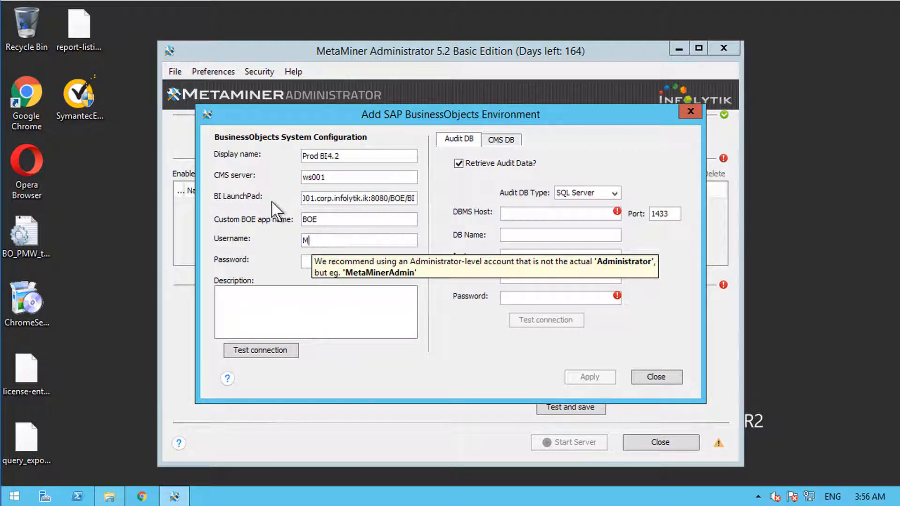
pyautogui.write('etaMinerAd')
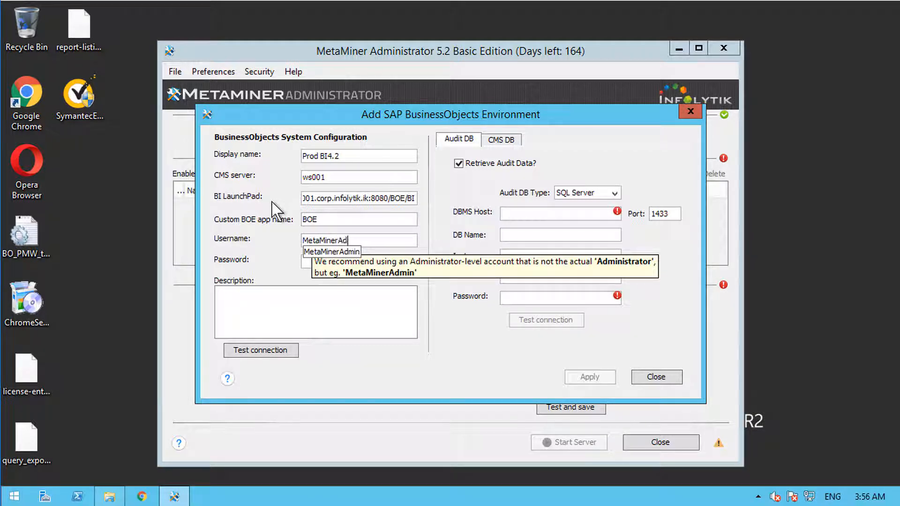
pyautogui.write('min')
pyautogui.press('Tab')
pyautogui.write('pass')
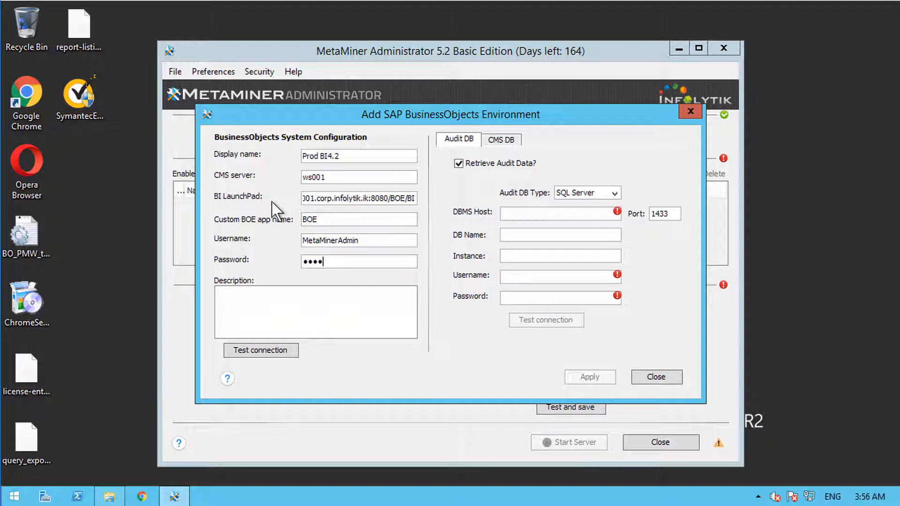
pyautogui.write('word123')
pyautogui.click(285, 357)
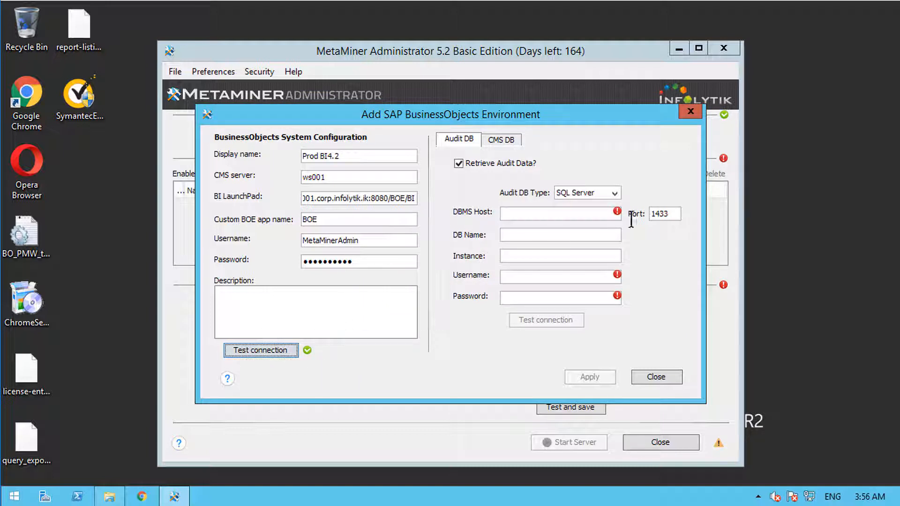
pyautogui.click(605, 194)
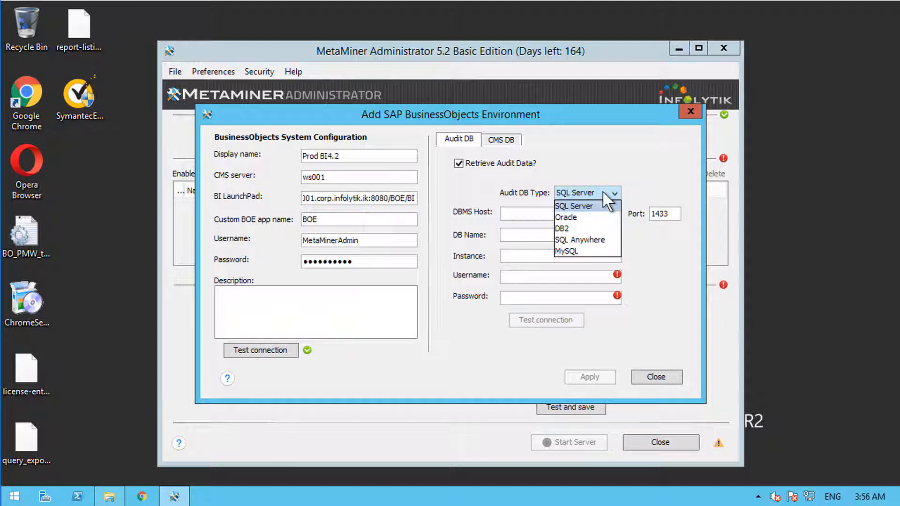
# Step: Configure the audit DB as SQL Anywhere on host ws001, database BI4_Audit, user dba, and test it
pyautogui.click(579, 241)
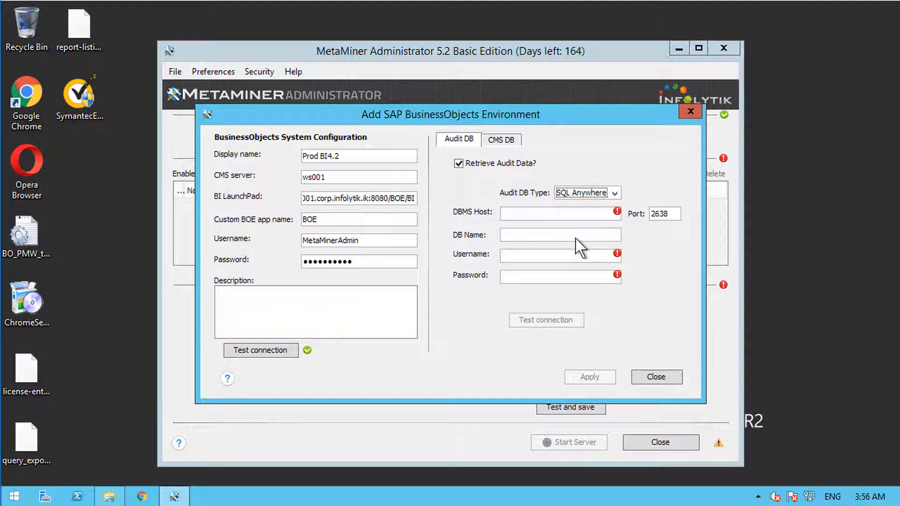
pyautogui.click(565, 215)
pyautogui.write('ws001')
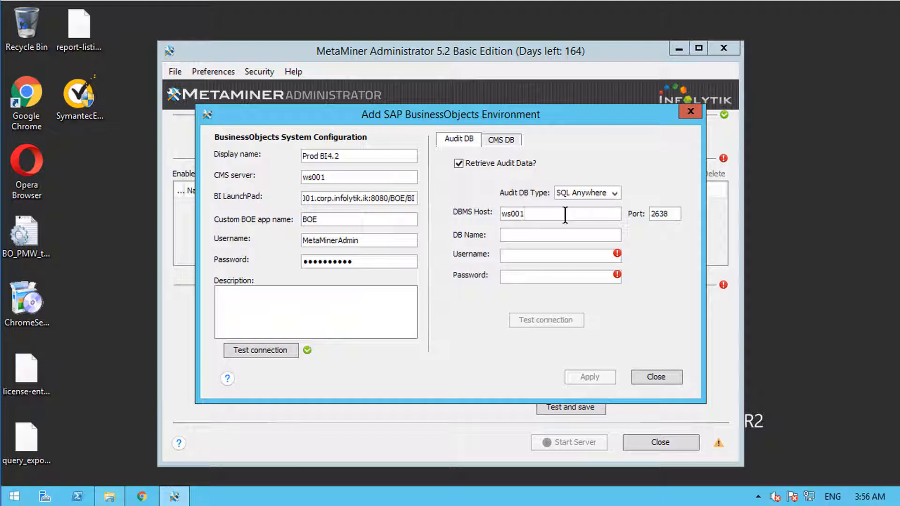
pyautogui.press('Tab')
pyautogui.press('Tab')
pyautogui.write('BI4_Audit')
pyautogui.press('Tab')
pyautogui.write('dba')
pyautogui.press('Tab')
pyautogui.write('*********')
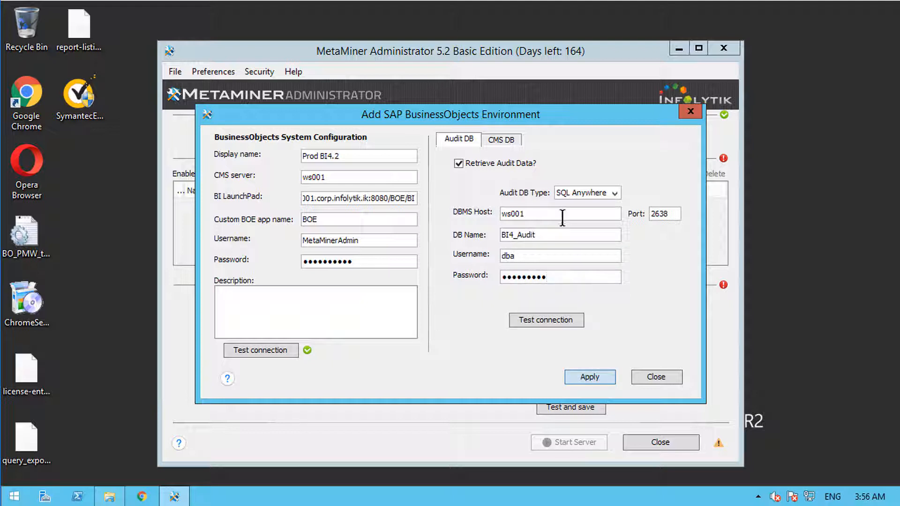
pyautogui.click(565, 320)
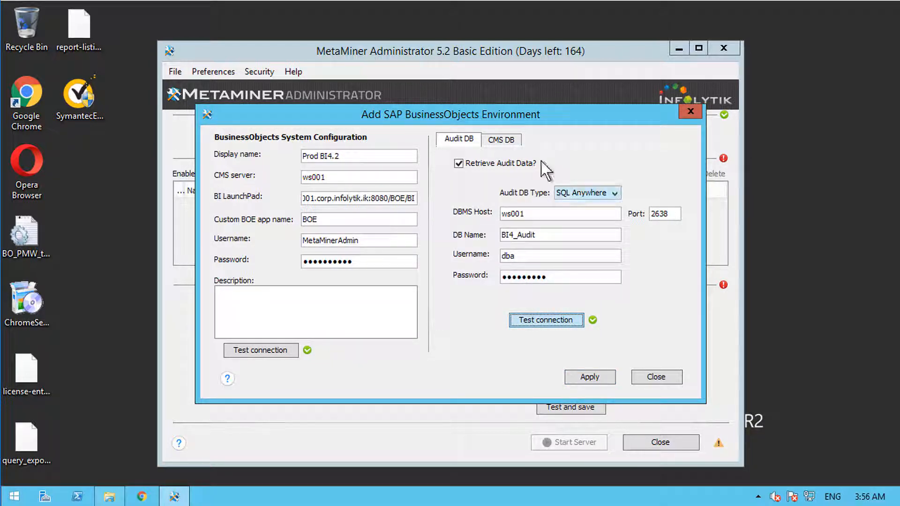
pyautogui.click(500, 141)
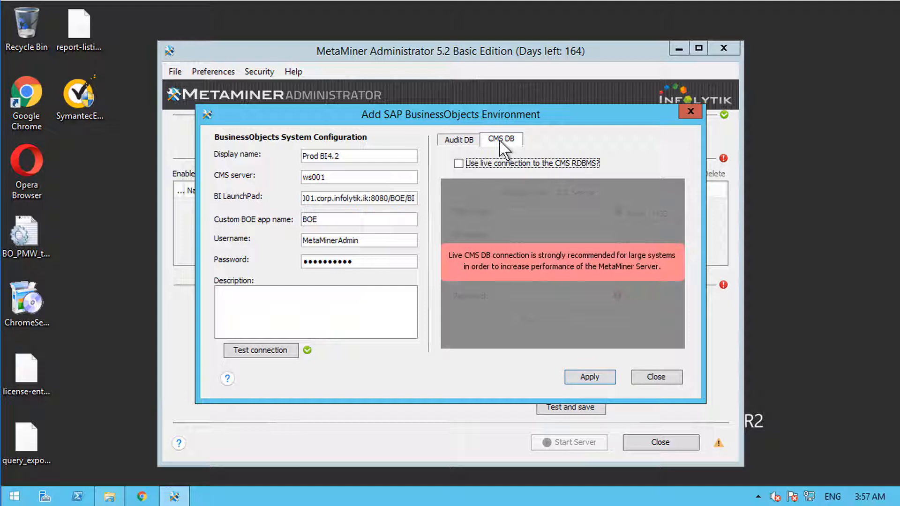
# Step: Enable the live CMS DB connection, reuse the audit settings, set DB Name BI4_CMS with password, and test
pyautogui.click(504, 162)
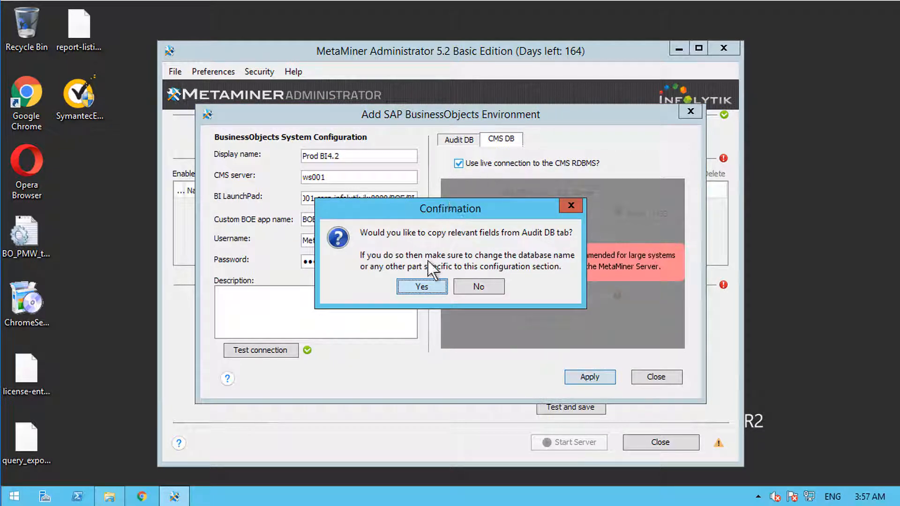
pyautogui.click(433, 285)
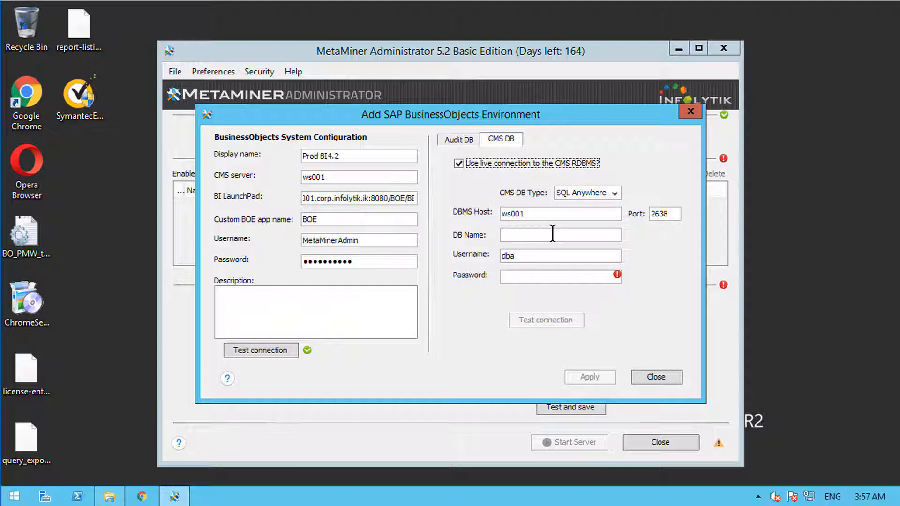
pyautogui.click(552, 234)
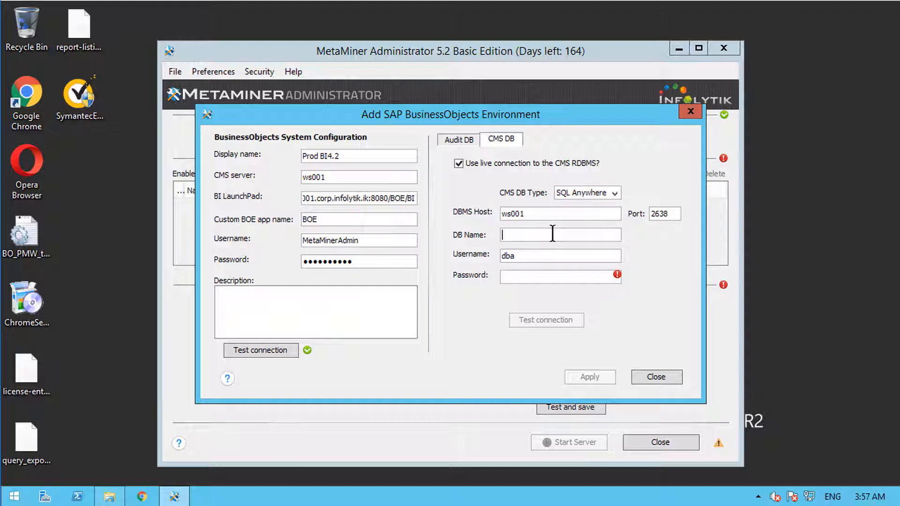
pyautogui.write('BI4_CMS')
pyautogui.press('Tab')
pyautogui.press('Tab')
pyautogui.write('**********')
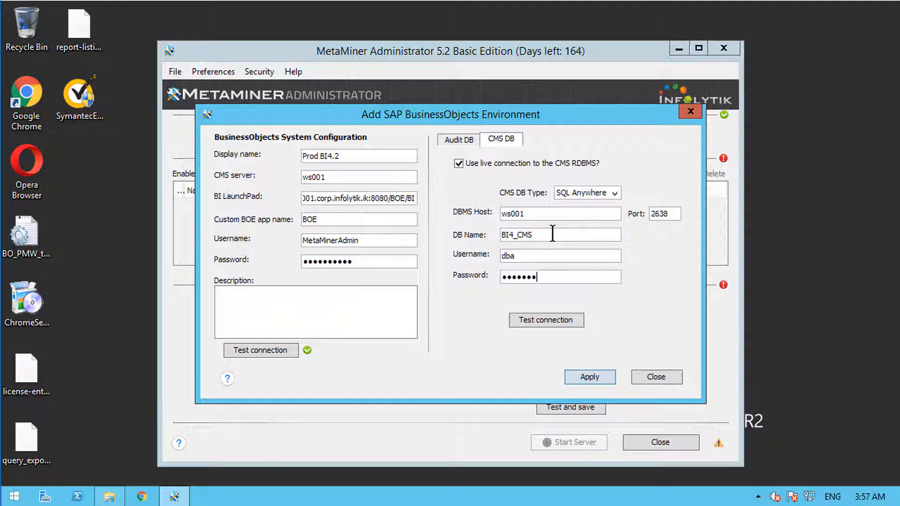
pyautogui.click(533, 321)
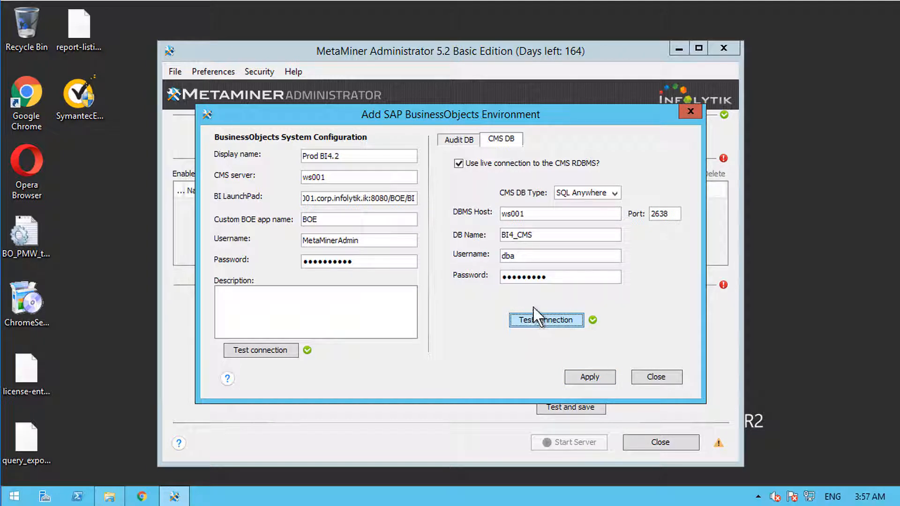
# Step: Apply the PROD BI4.2 environment and select it, dismissing a second Add CMS form unused
pyautogui.click(590, 377)
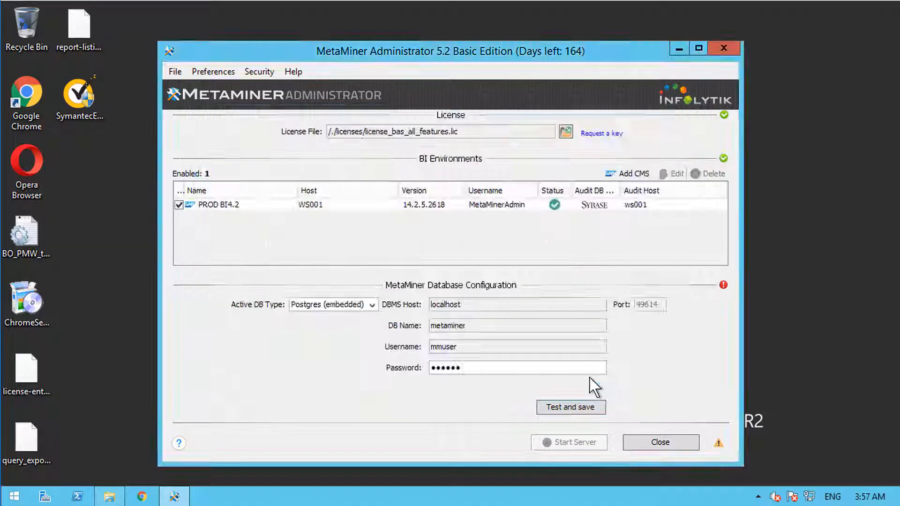
pyautogui.click(370, 206)
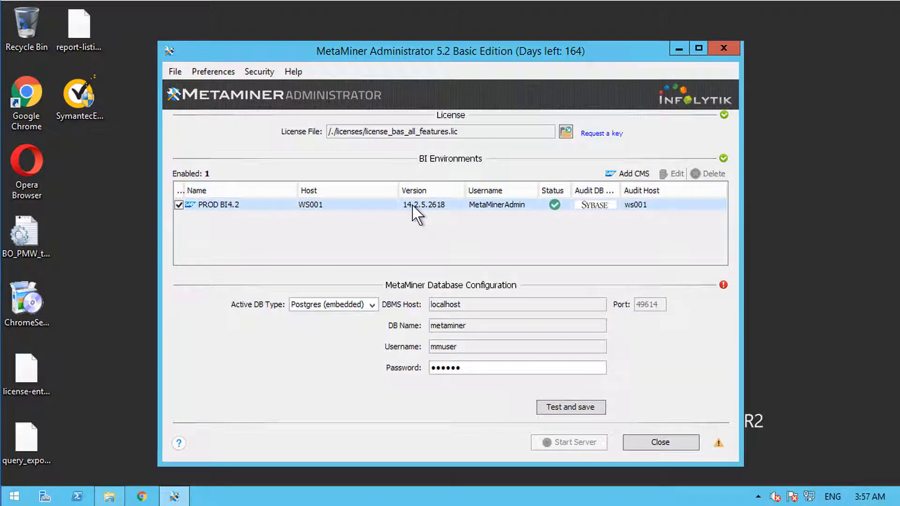
pyautogui.click(631, 177)
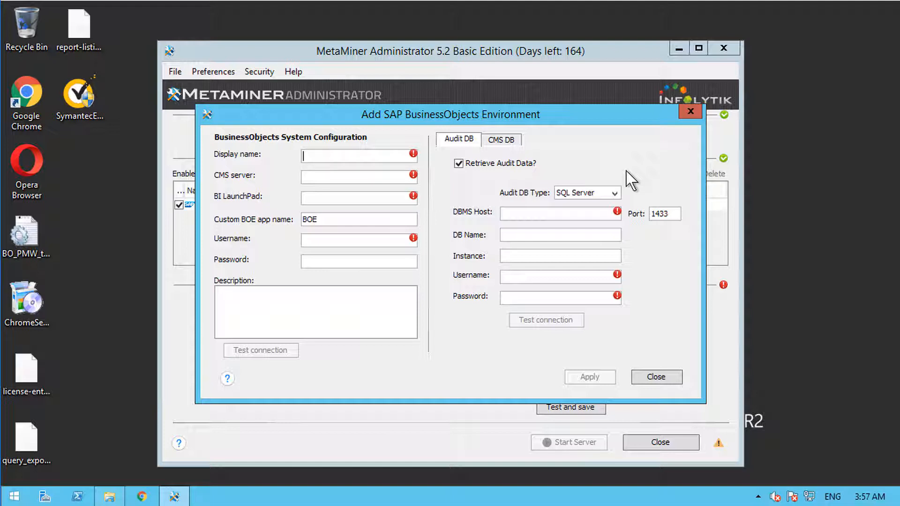
pyautogui.press('Escape')
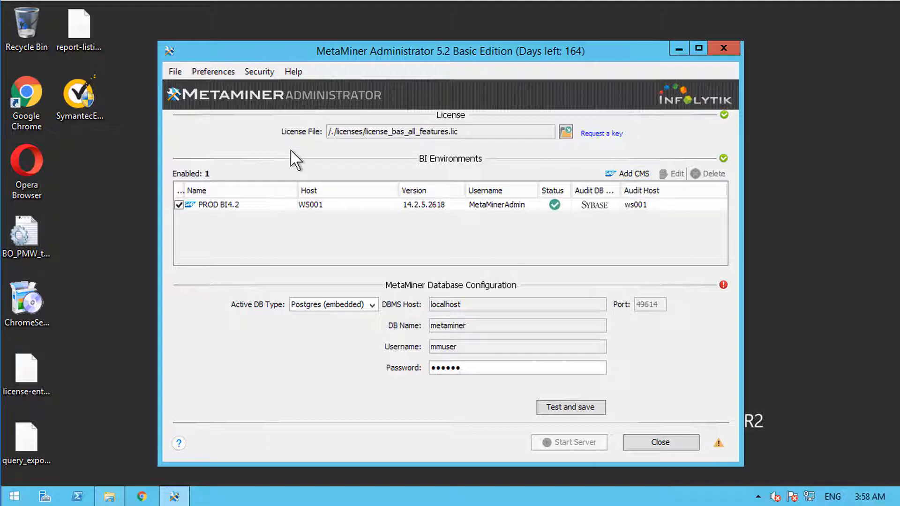
pyautogui.click(224, 72)
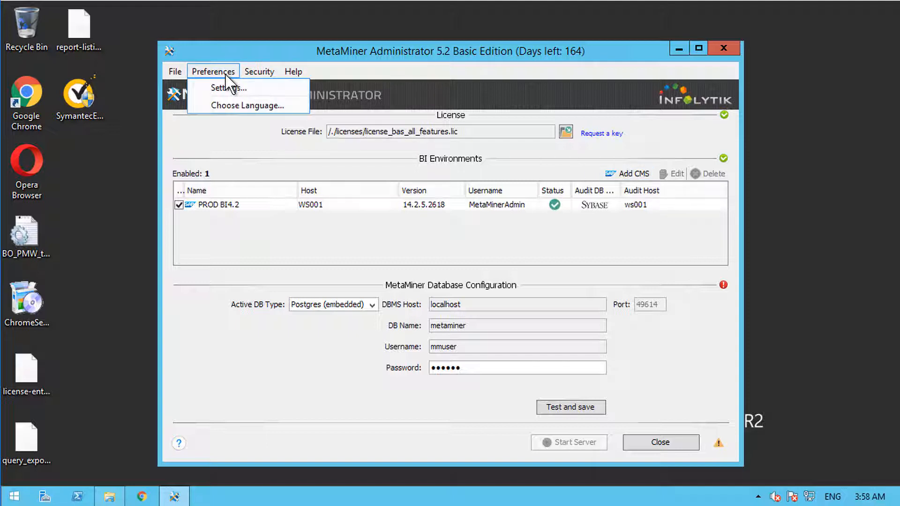
# Step: Open Preferences > Settings on the System page showing JVM memory, CPU count and temp folder
pyautogui.click(230, 89)
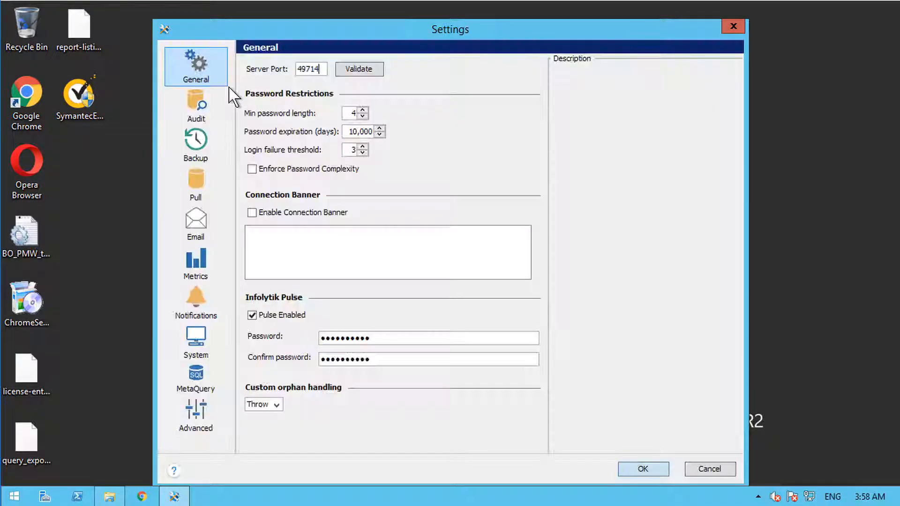
pyautogui.press('Escape')
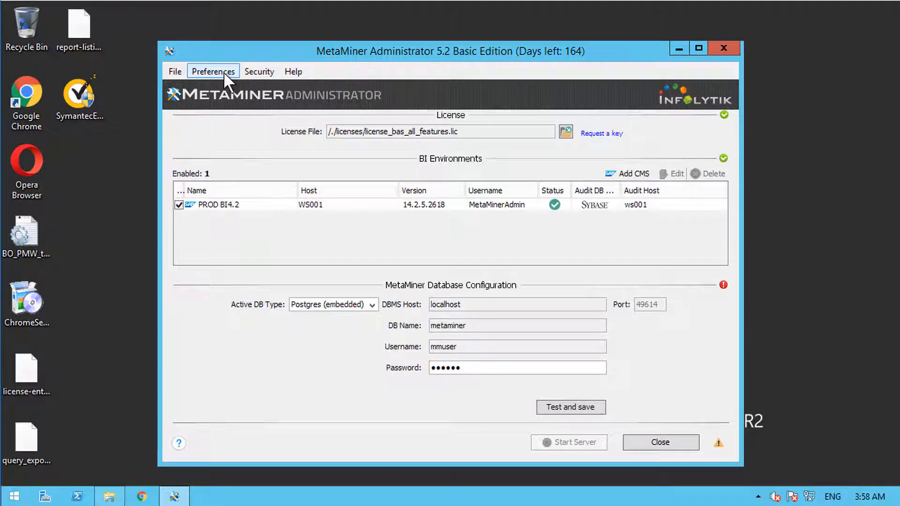
pyautogui.click(224, 72)
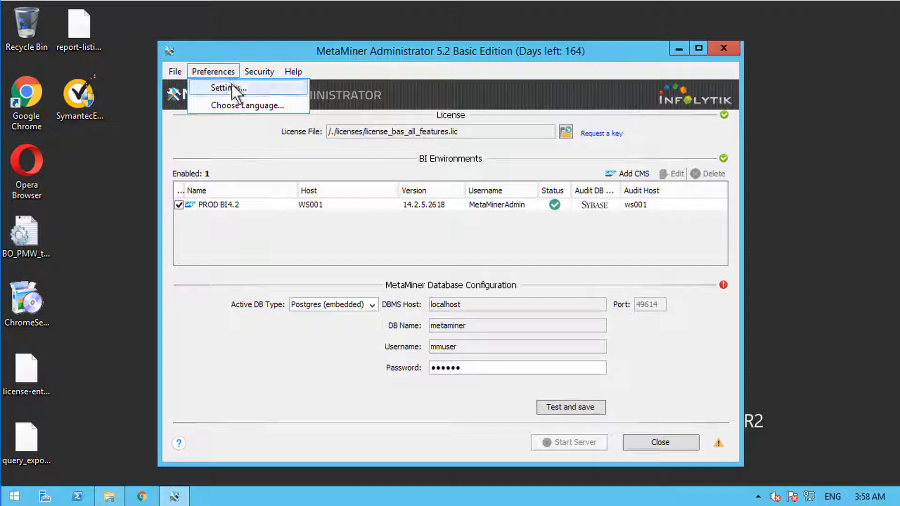
pyautogui.click(234, 89)
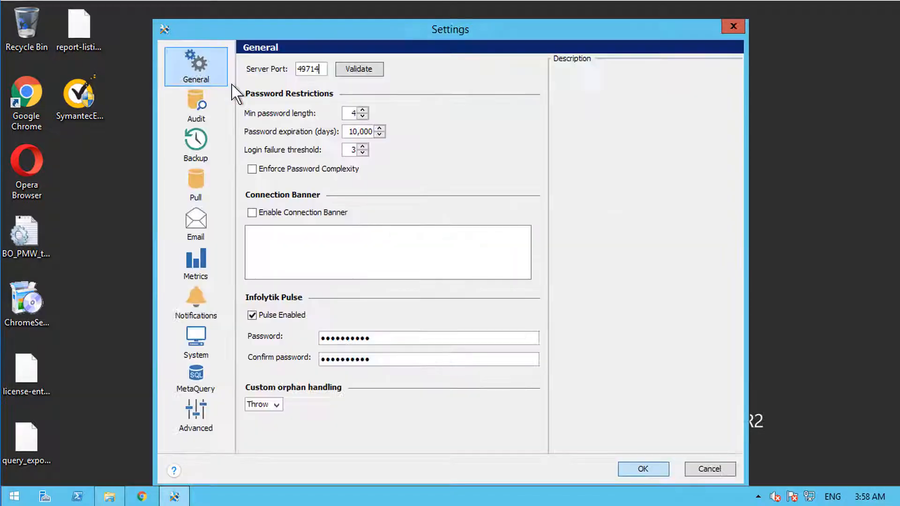
pyautogui.click(196, 343)
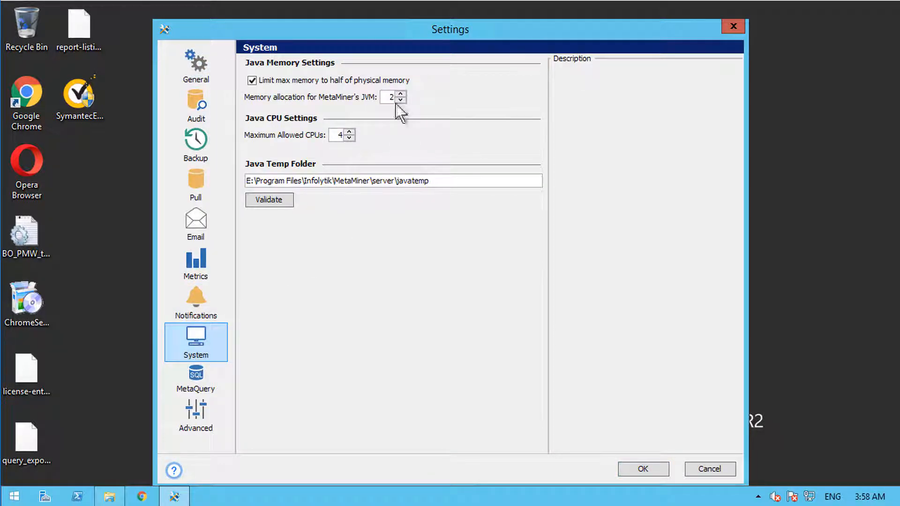
pyautogui.moveTo(293, 103)
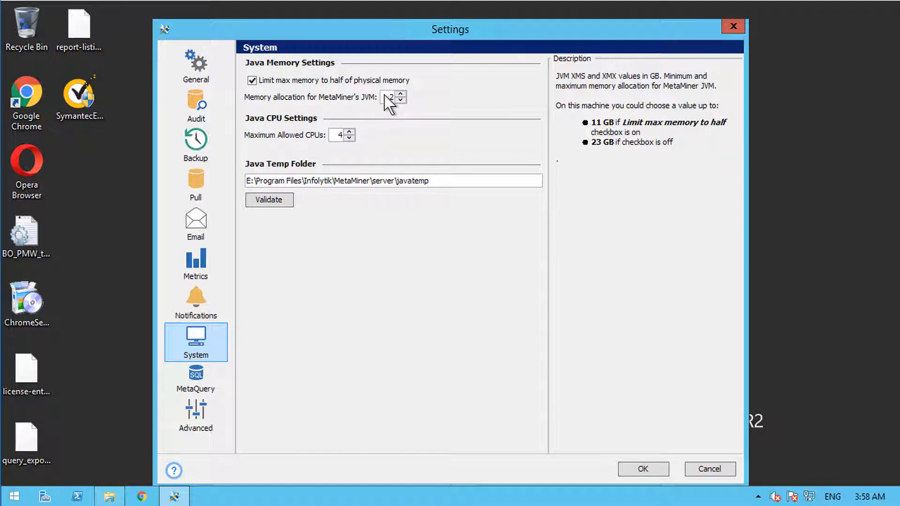
# Step: Check the machine's 24 GB memory and 4 processors in Task Manager, then set JVM memory to 6
pyautogui.rightClick(412, 496)
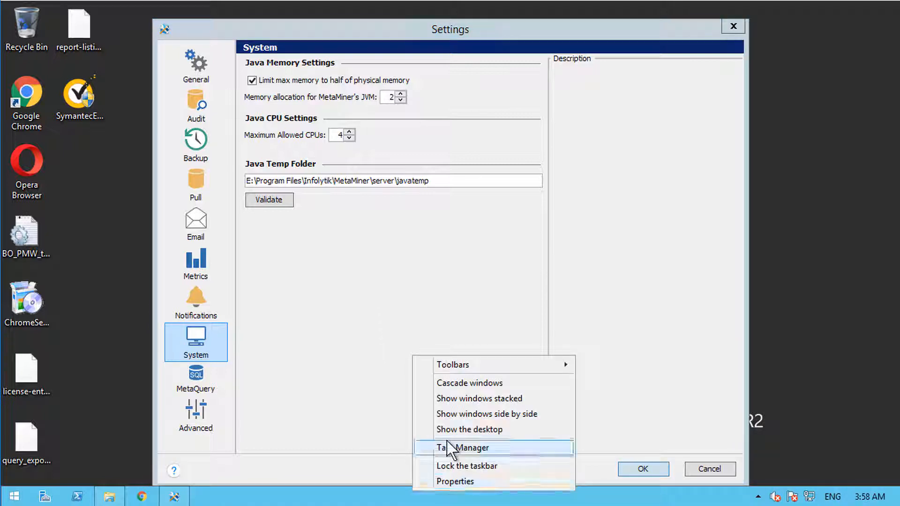
pyautogui.click(436, 446)
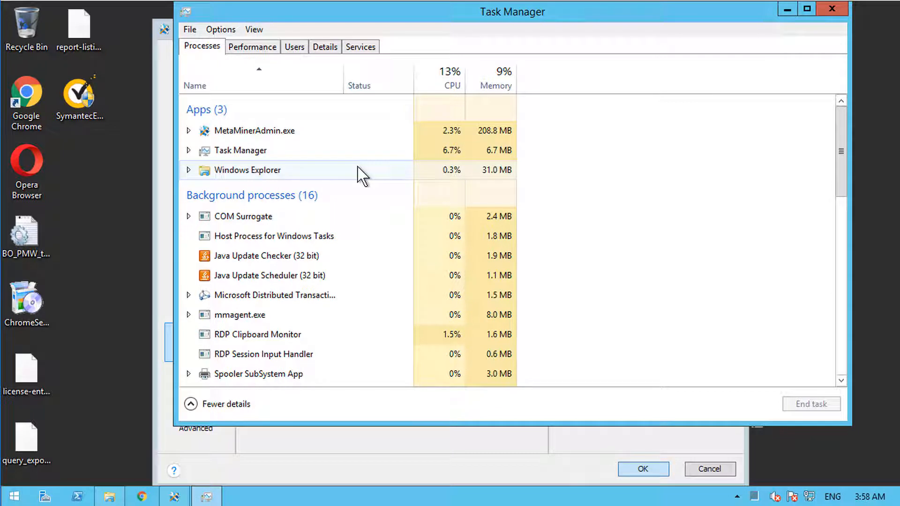
pyautogui.click(262, 47)
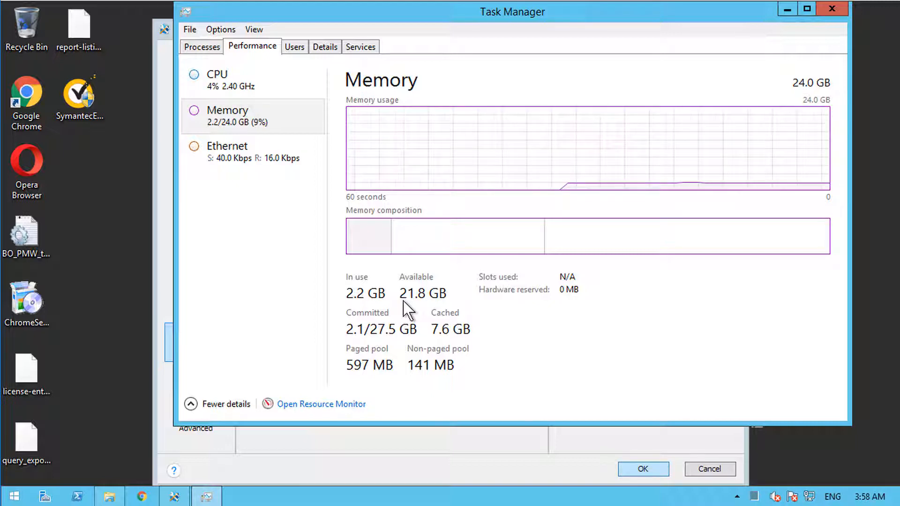
pyautogui.click(267, 91)
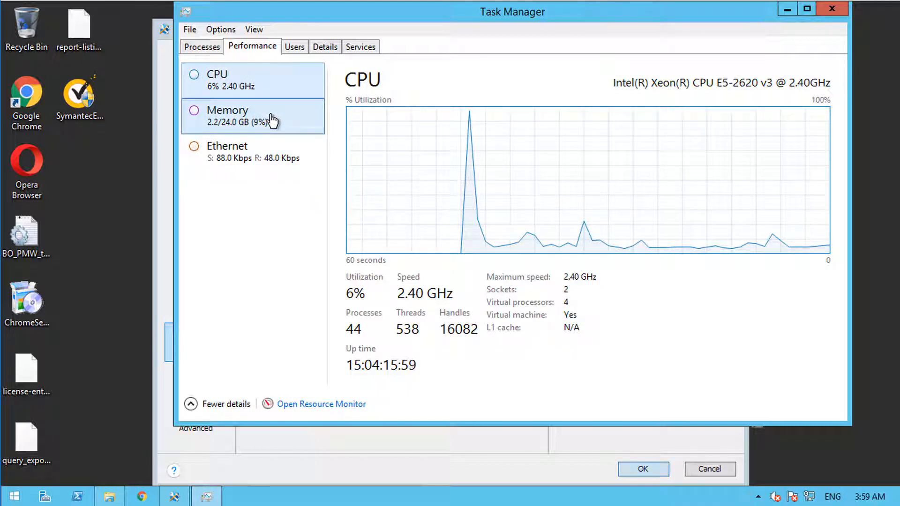
pyautogui.hotkey('alt', 'F4')
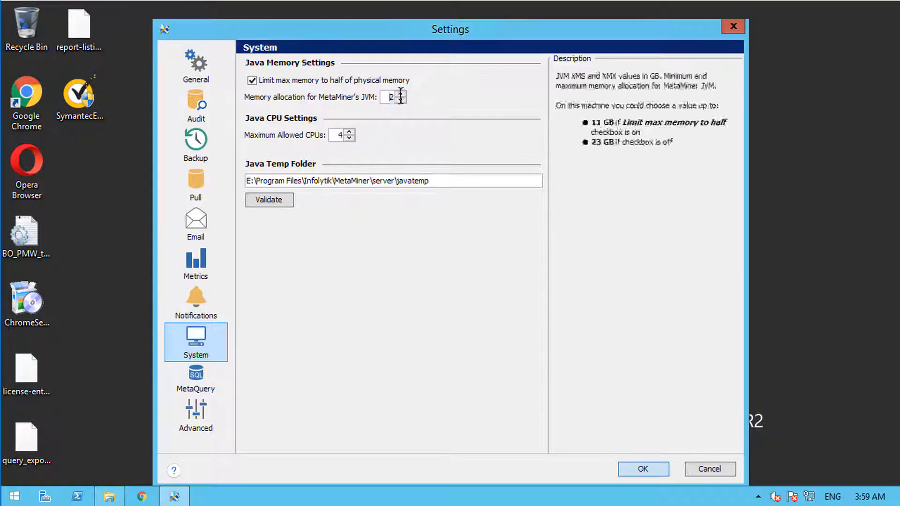
pyautogui.moveTo(400, 97); pyautogui.dragTo(403, 98)
pyautogui.write('6')
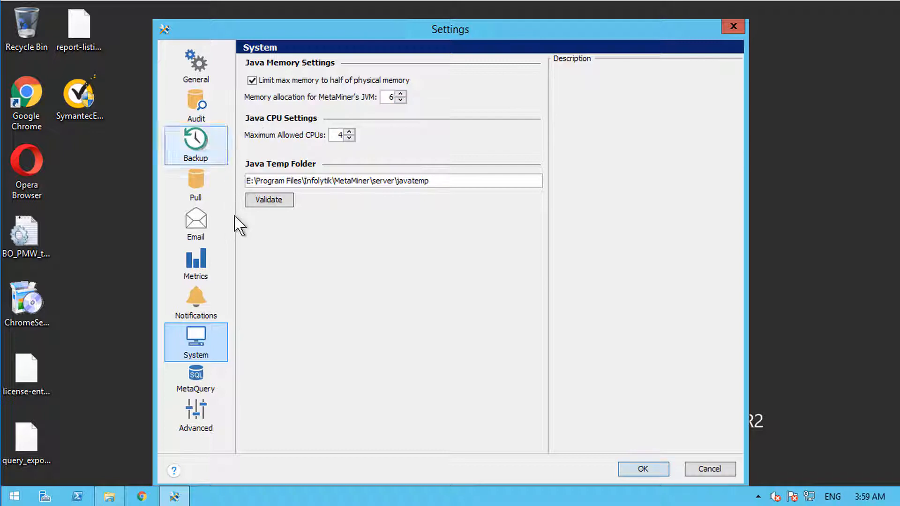
# Step: Save the JVM memory change and reopen Settings on the Email page via the warning icon
pyautogui.click(662, 466)
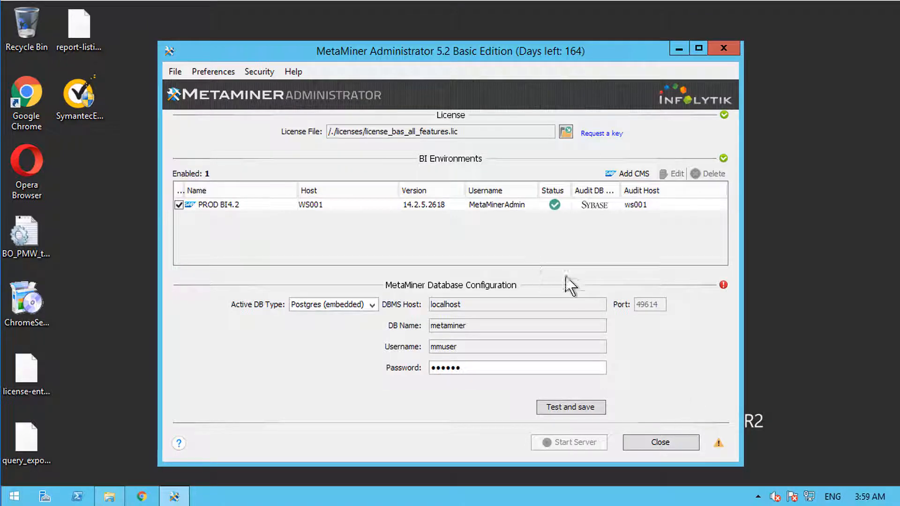
pyautogui.click(719, 443)
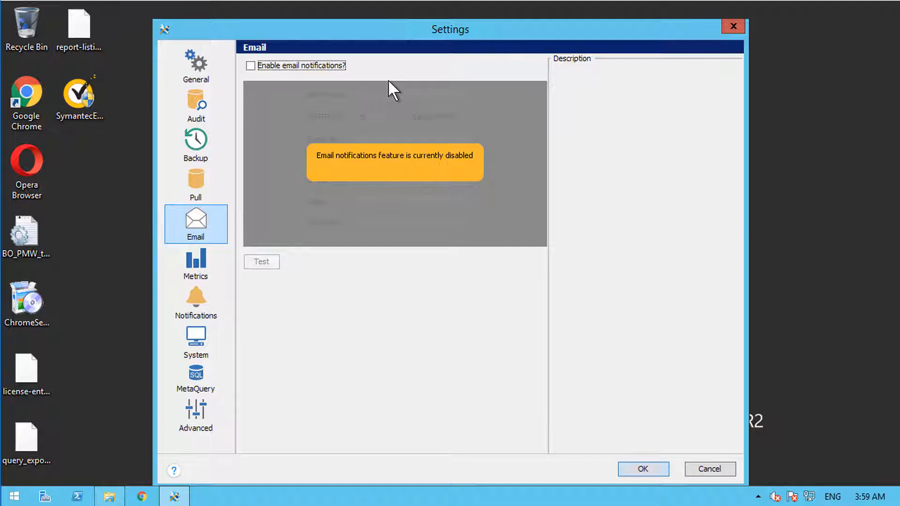
# Step: Enable email notifications via SMTP host smtp.gmail.com, port 587, with secure SMTP turned on
pyautogui.click(316, 64)
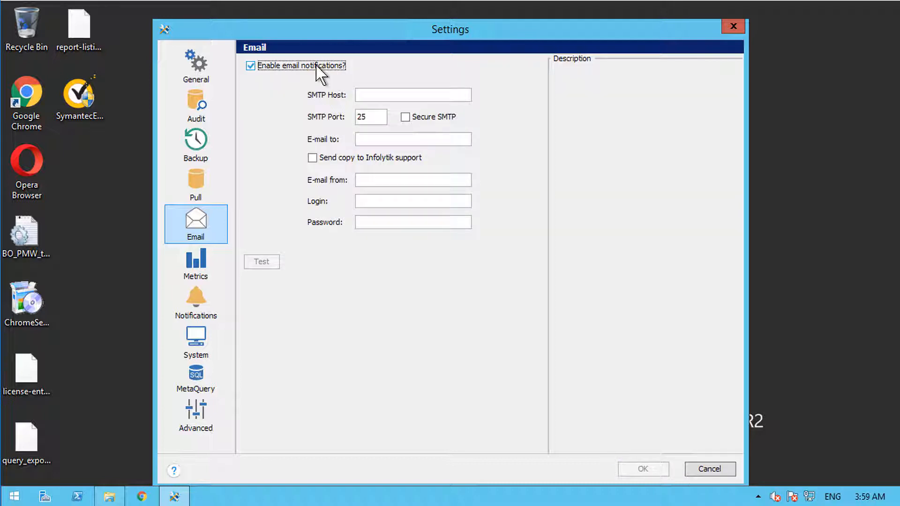
pyautogui.click(370, 94)
pyautogui.write('smtp.gmail.com')
pyautogui.press('Tab')
pyautogui.press('BackSpace')
pyautogui.press('BackSpace')
pyautogui.write('587')
pyautogui.press('Tab')
pyautogui.press('space')
# Step: Enter the support e-mail address as the notification recipient, fixing typos along the way
pyautogui.press('Tab')
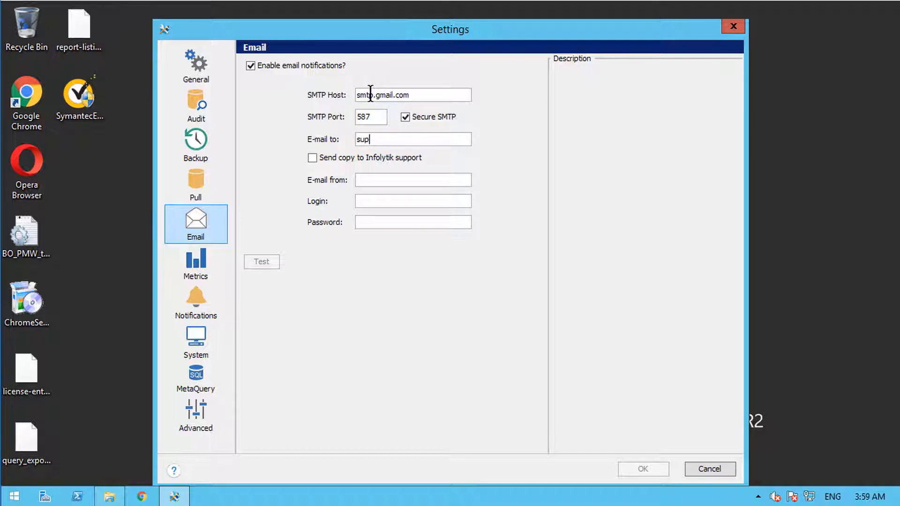
pyautogui.press('Tab')
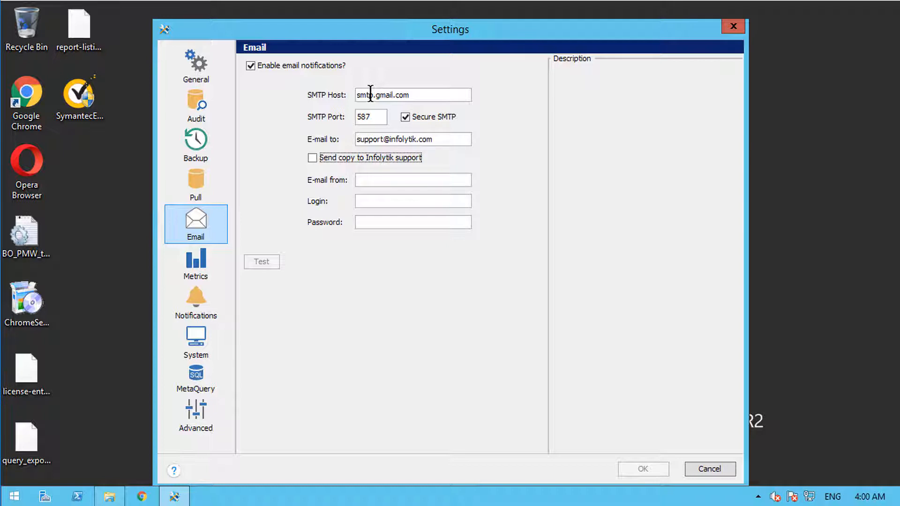
# Step: Use the same support address as sender and login, add the password, send a test, and save
pyautogui.click(382, 180)
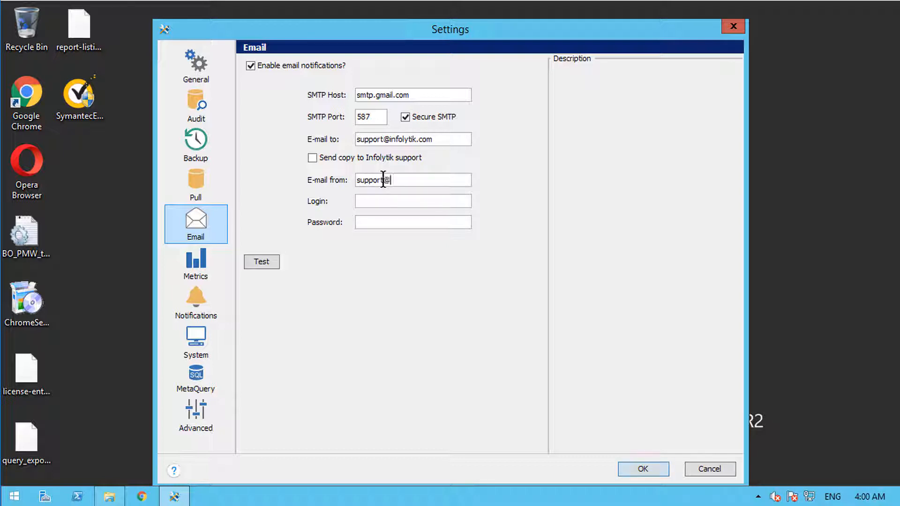
pyautogui.hotkey('ctrl', 'a')
pyautogui.hotkey('ctrl', 'c')
pyautogui.press('Tab')
pyautogui.hotkey('ctrl', 'v')
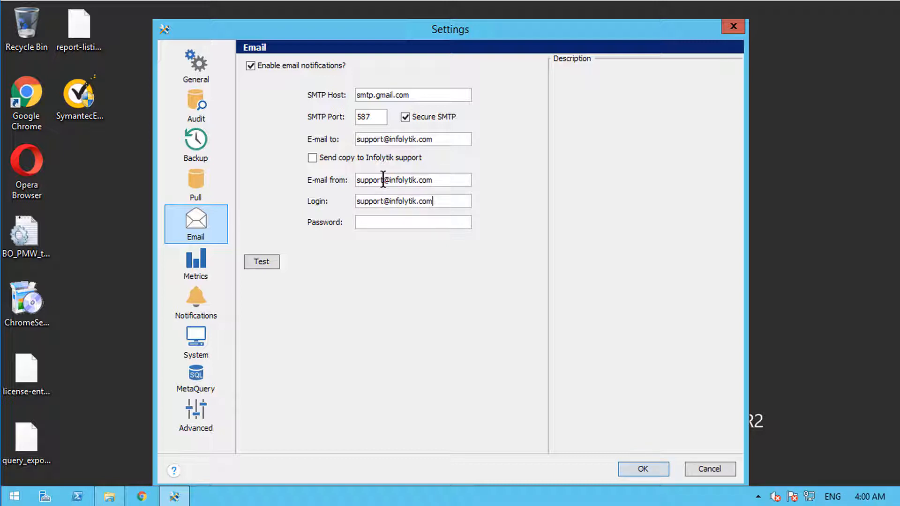
pyautogui.press('Tab')
pyautogui.write('••••••••••••')
pyautogui.click(267, 264)
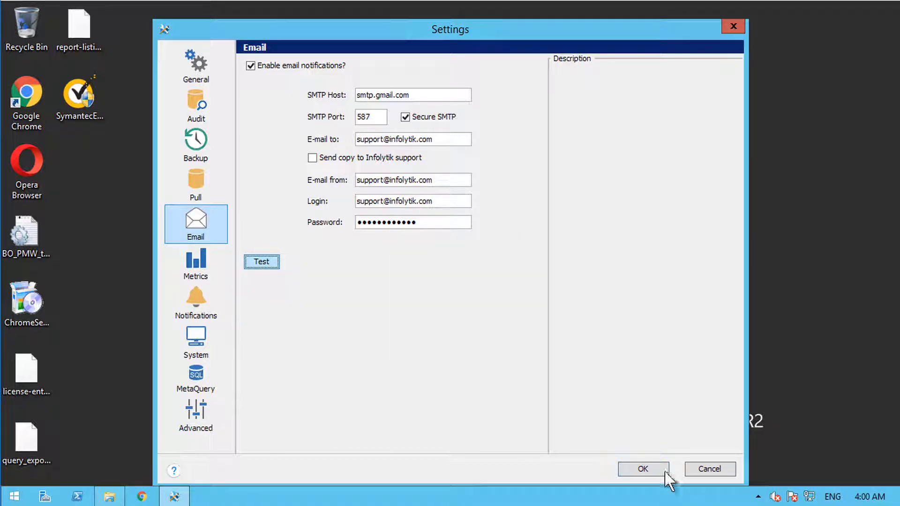
pyautogui.click(642, 470)
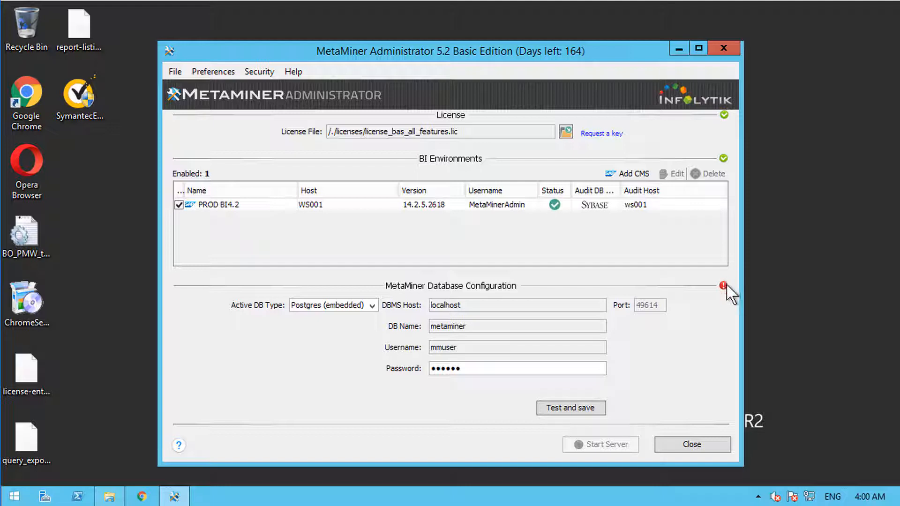
# Step: Test and save the database configuration, then reselect license_bas_all_features.lic as the license file
pyautogui.click(581, 418)
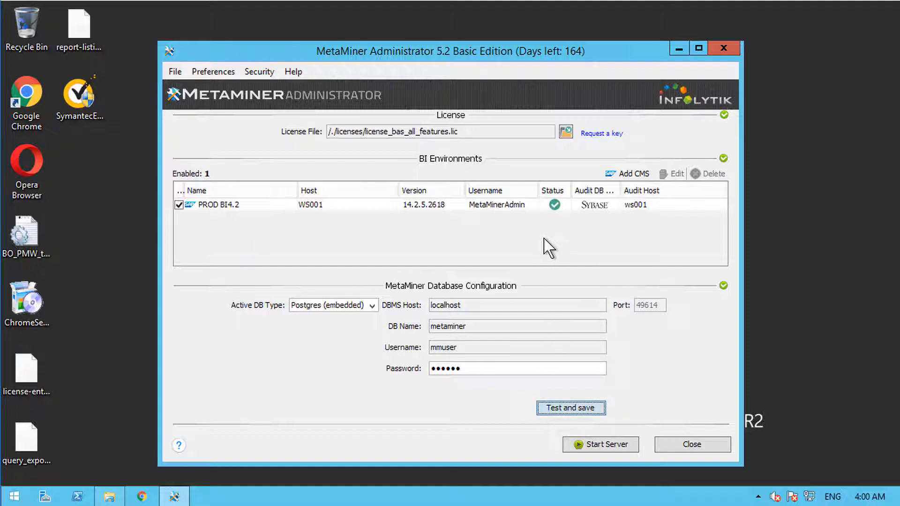
pyautogui.click(566, 133)
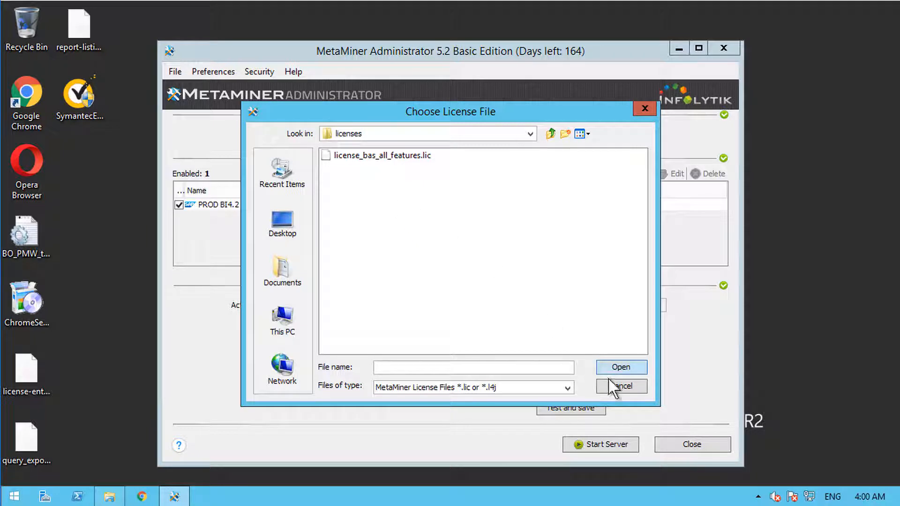
pyautogui.click(621, 389)
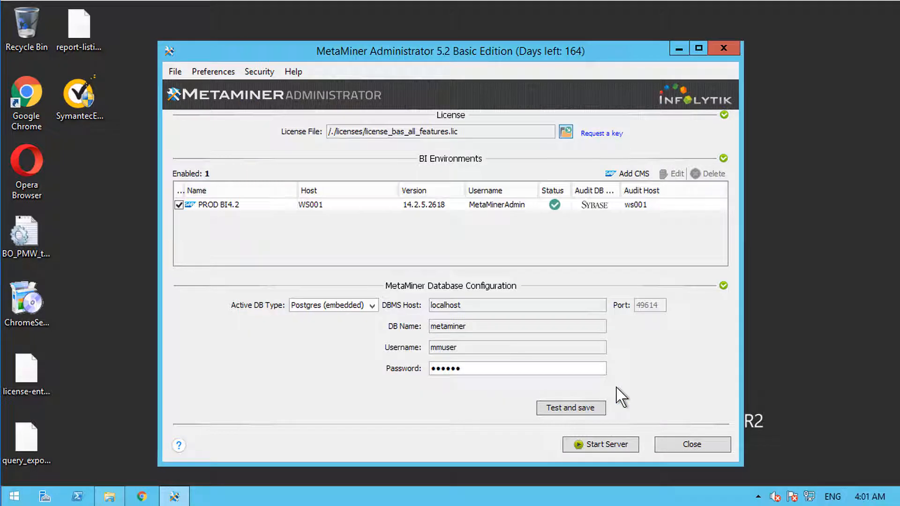
pyautogui.click(565, 132)
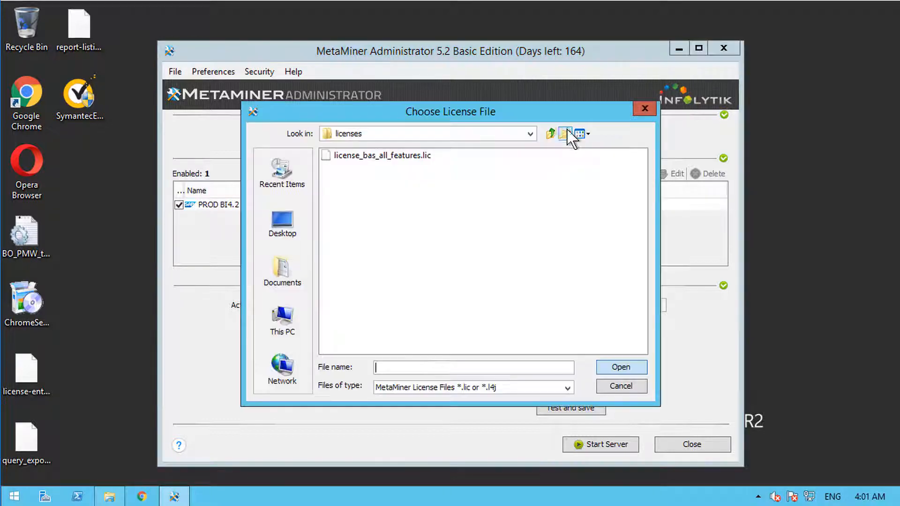
pyautogui.doubleClick(381, 157)
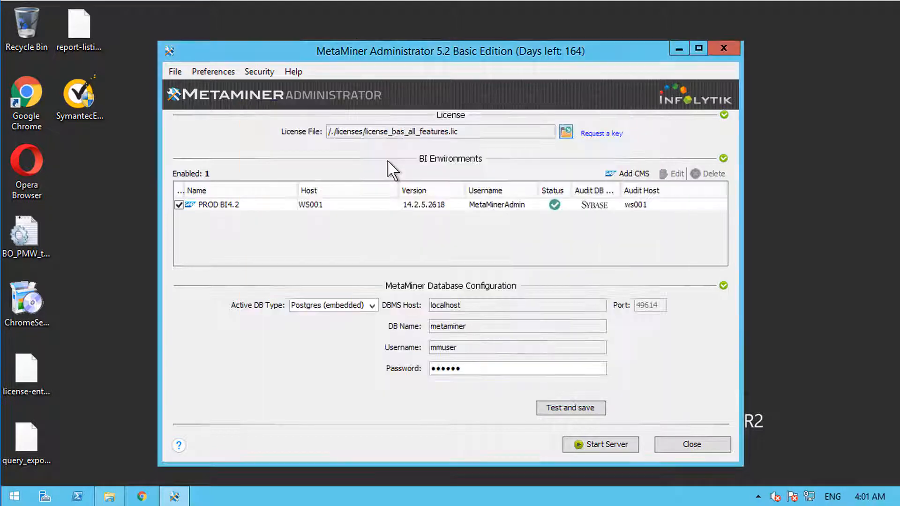
pyautogui.moveTo(340, 132); pyautogui.dragTo(424, 133)
pyautogui.click(425, 132)
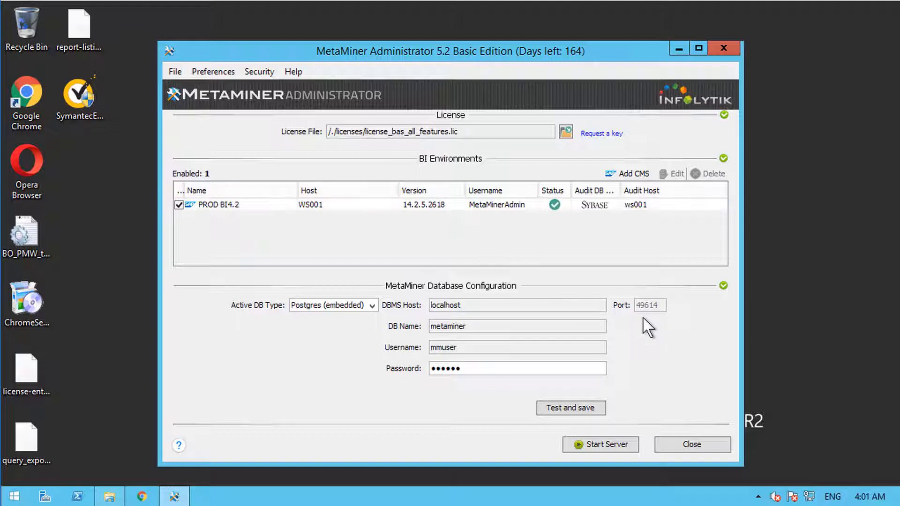
# Step: Start the MetaMiner Server Windows service and wait until it is running
pyautogui.click(592, 451)
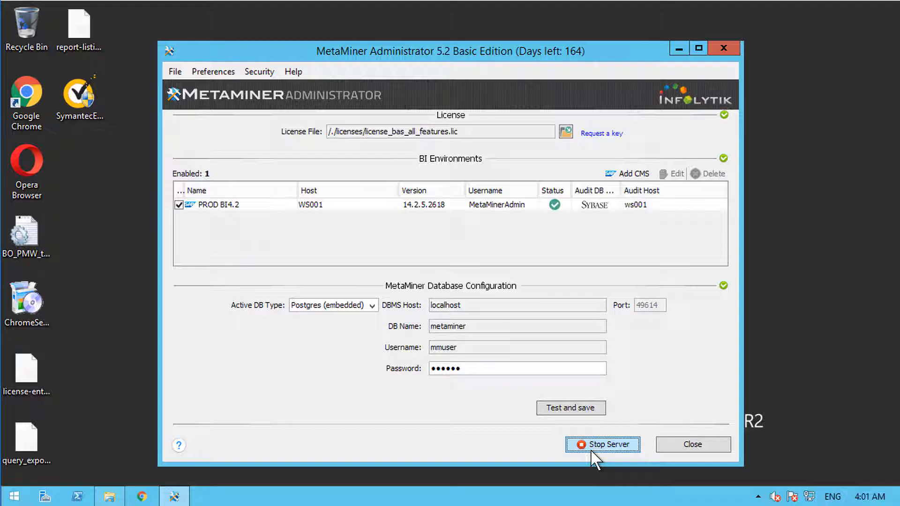
pyautogui.moveTo(898, 504)
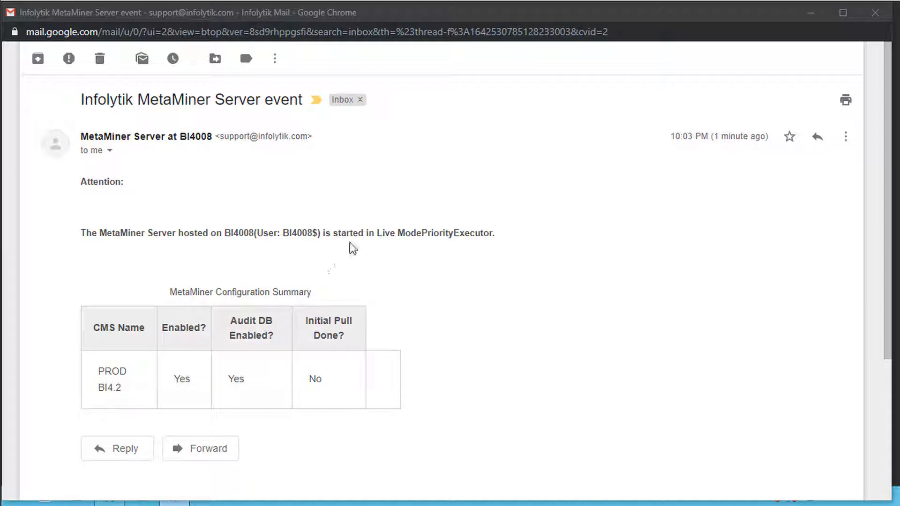
# Step: Highlight the event email's wording showing the MetaMiner Server has started
pyautogui.moveTo(121, 233); pyautogui.dragTo(227, 233)
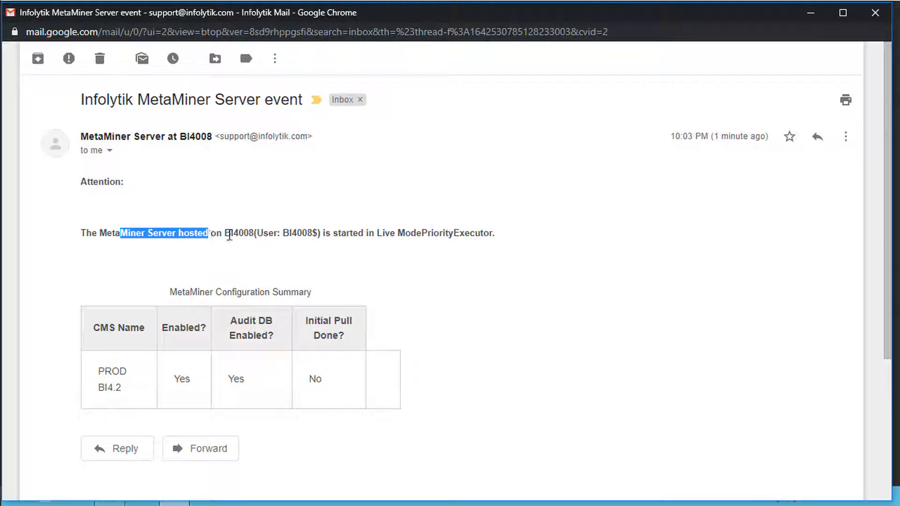
pyautogui.click(224, 233)
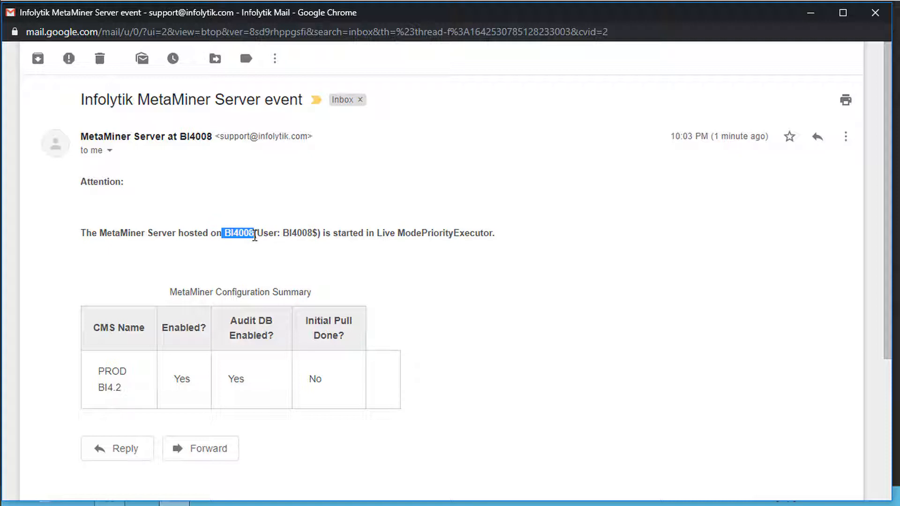
pyautogui.moveTo(322, 233); pyautogui.dragTo(354, 232)
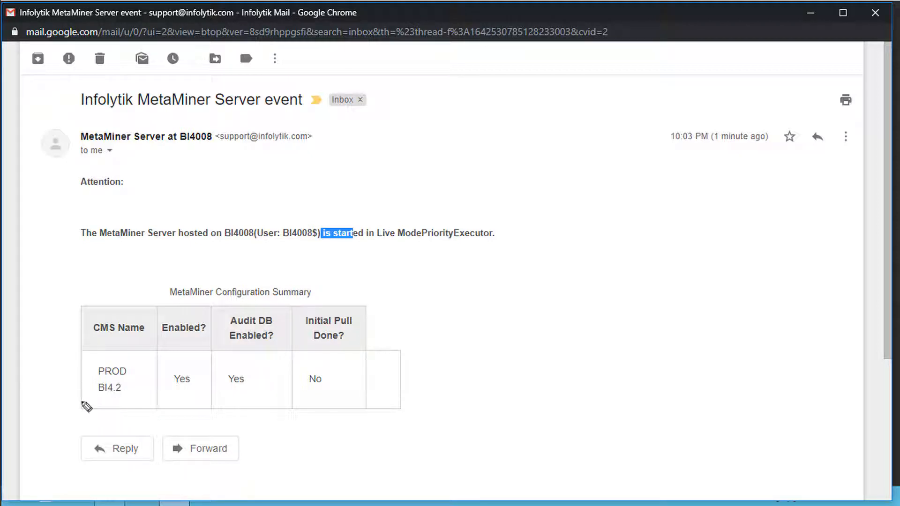
pyautogui.moveTo(82, 401); pyautogui.dragTo(323, 401)
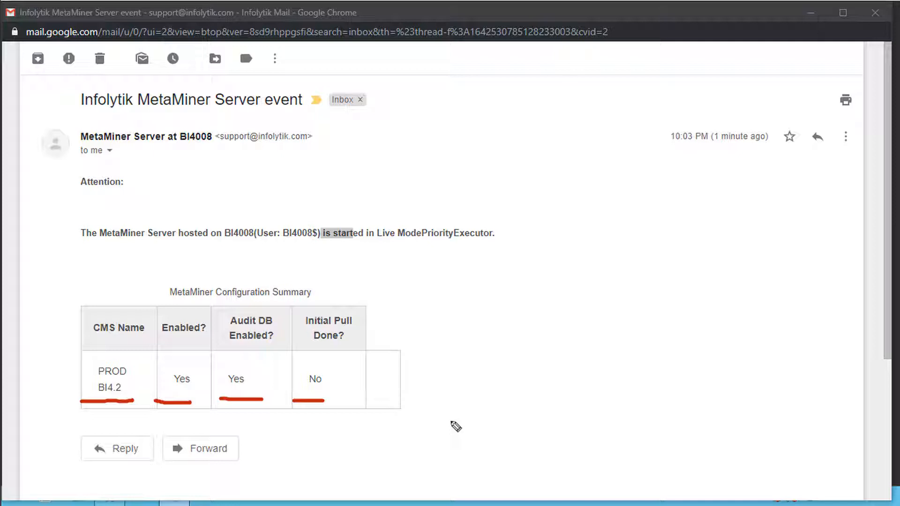
pyautogui.press('Escape')
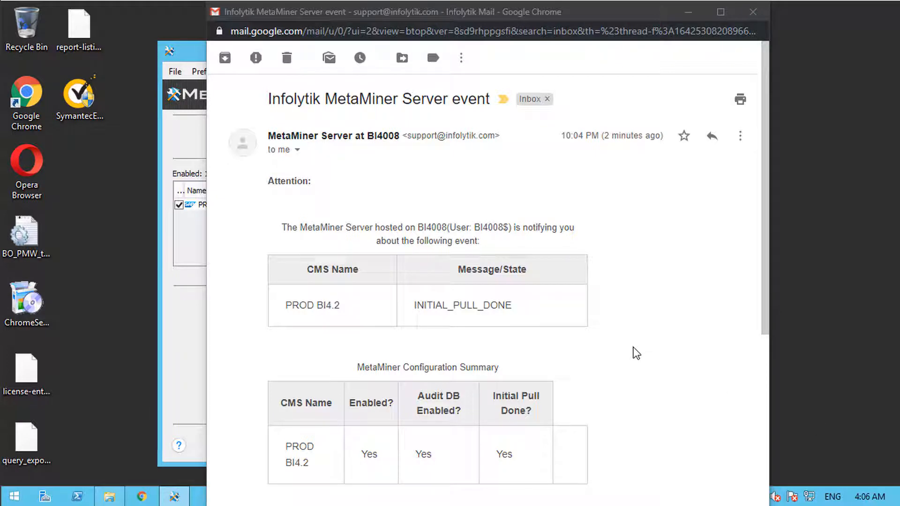
# Step: Highlight the newer email's subject, its INITIAL_PULL_DONE state and the Yes for initial pull done
pyautogui.moveTo(268, 99); pyautogui.dragTo(481, 91)
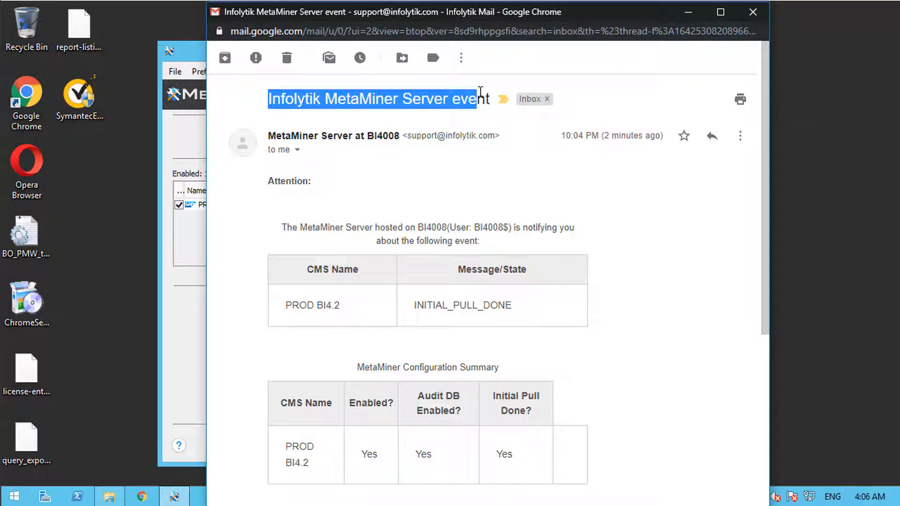
pyautogui.click(480, 92)
pyautogui.moveTo(416, 305); pyautogui.dragTo(511, 304)
pyautogui.moveTo(496, 454); pyautogui.dragTo(520, 460)
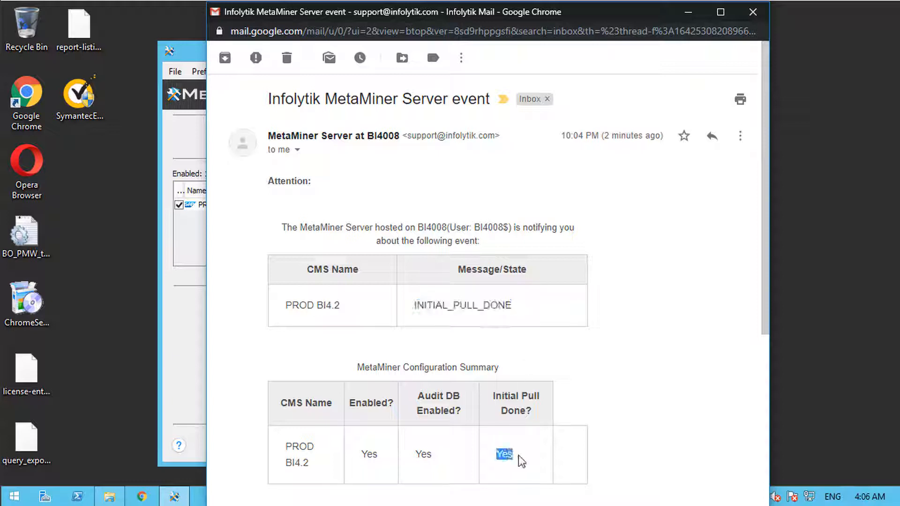
pyautogui.click(519, 460)
# Step: Minimize Chrome and launch the MetaMiner client by searching 'meta' from the Start screen
pyautogui.click(689, 10)
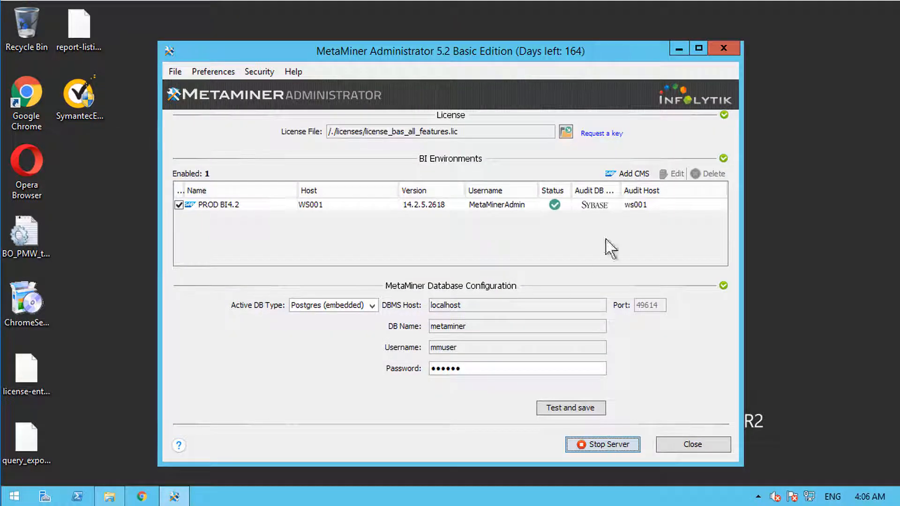
pyautogui.click(13, 498)
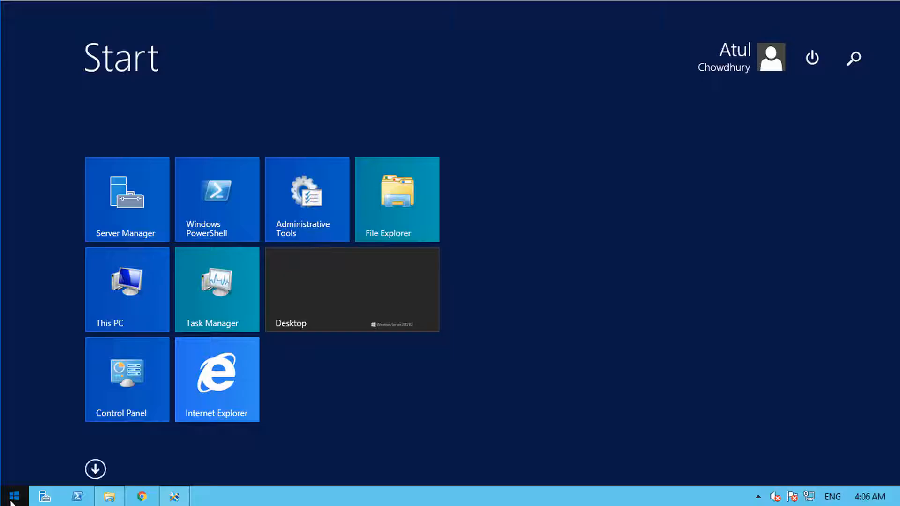
pyautogui.write('mete')
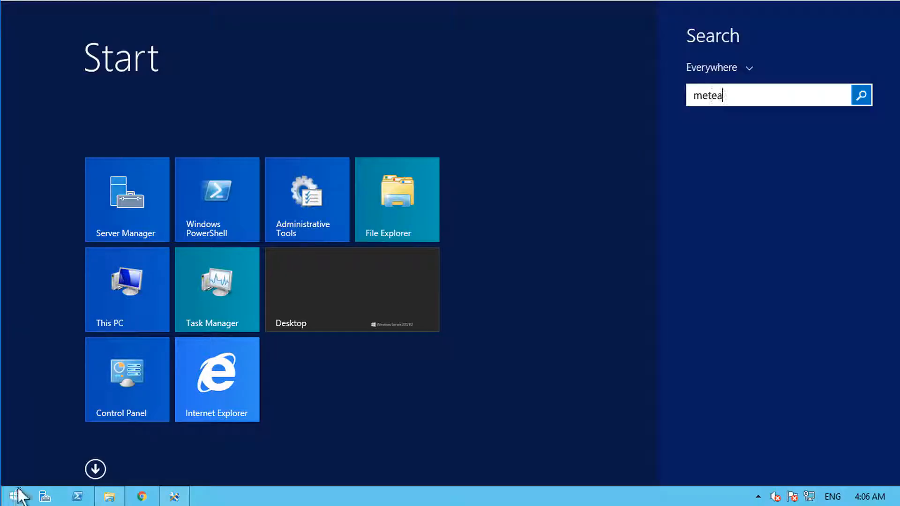
pyautogui.press('BackSpace')
pyautogui.write('aMiner Admin')
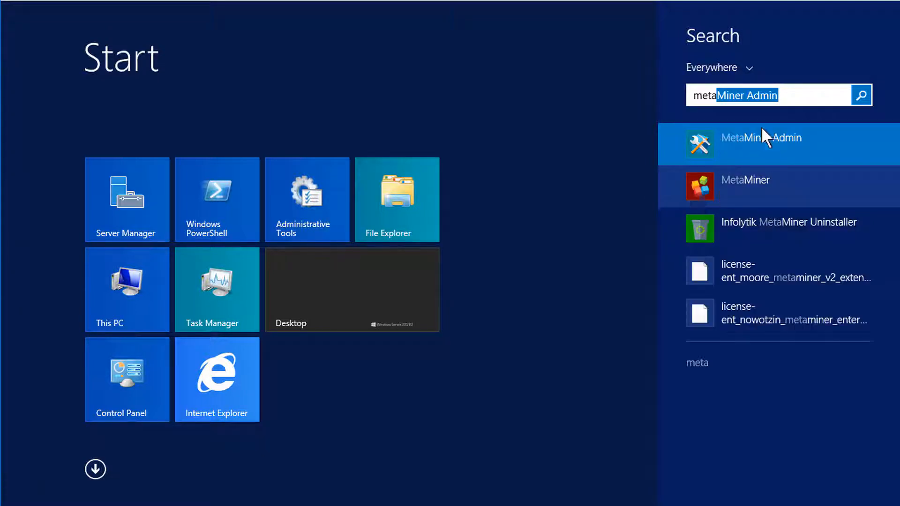
pyautogui.click(772, 150)
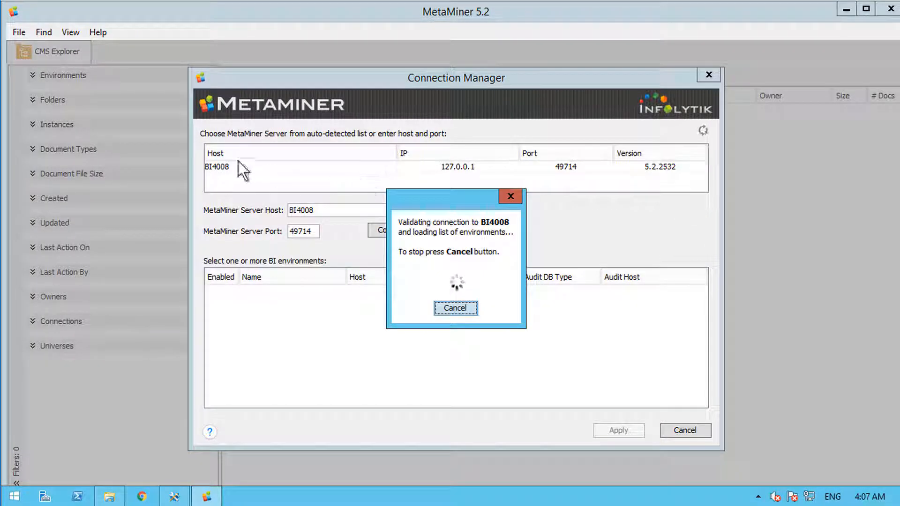
# Step: Connect to the auto-detected BI4008 server in Connection Manager, checking its host name
pyautogui.click(246, 168)
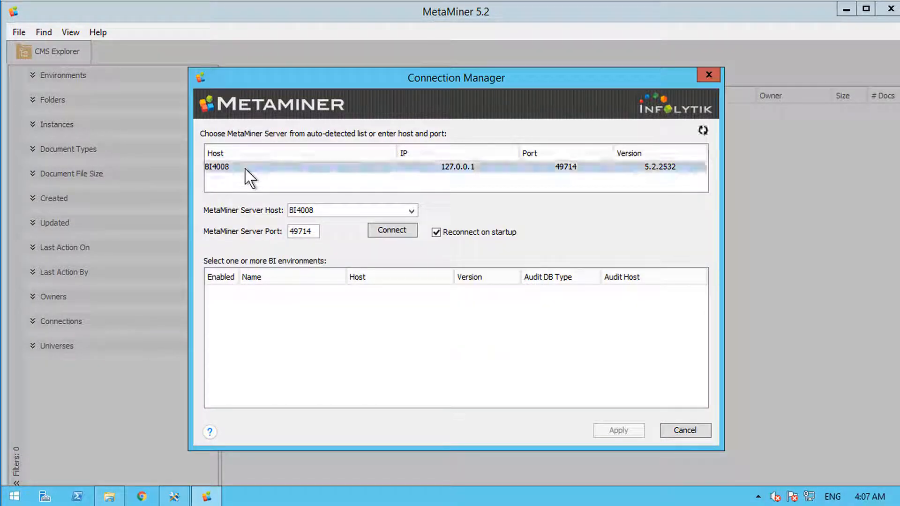
pyautogui.click(400, 231)
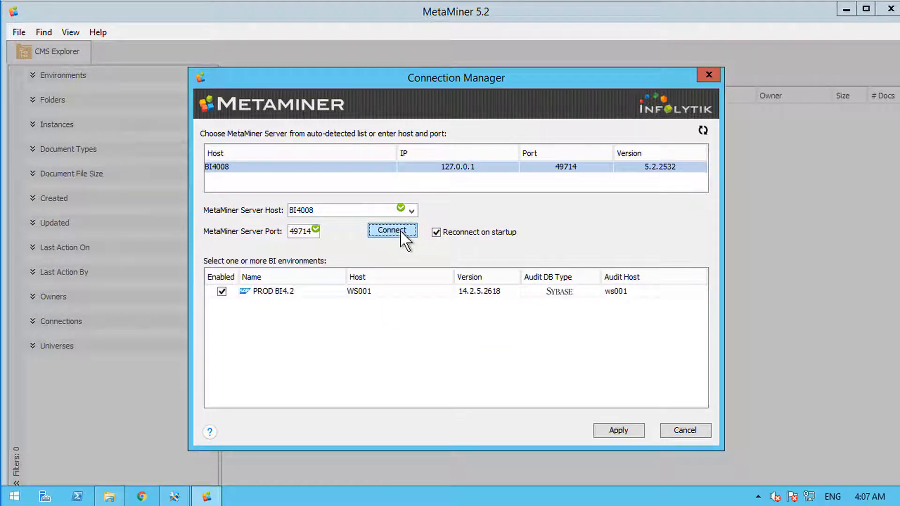
pyautogui.click(312, 208)
pyautogui.moveTo(312, 209); pyautogui.dragTo(332, 207)
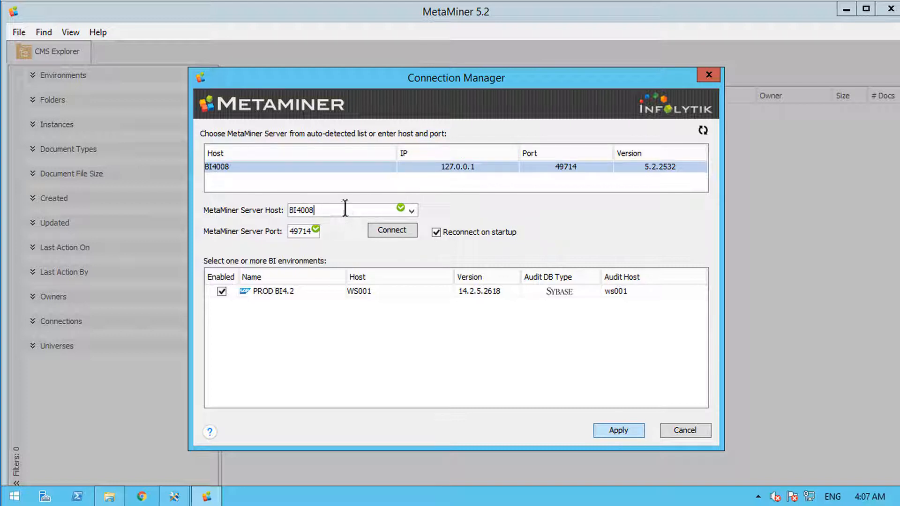
pyautogui.moveTo(344, 208); pyautogui.dragTo(277, 204)
pyautogui.click(328, 210)
pyautogui.click(392, 230)
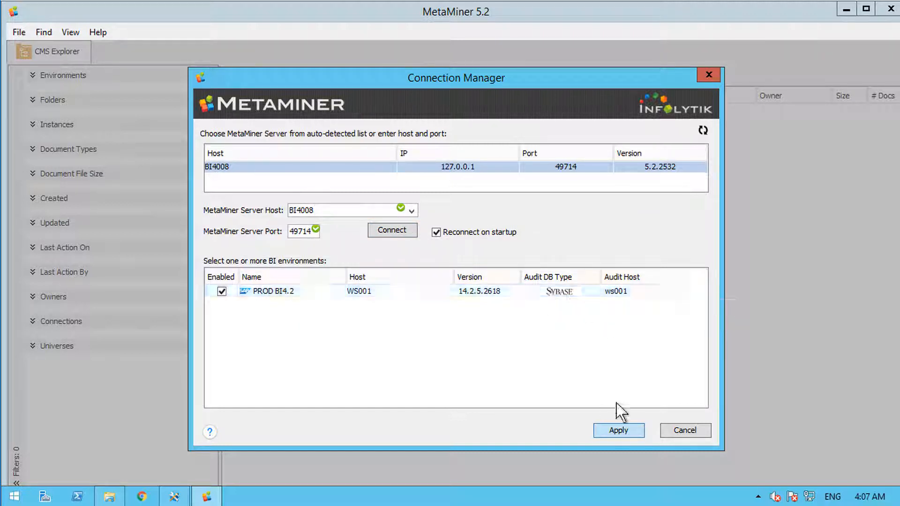
# Step: Apply the connection to load PROD BI4.2, dismiss the welcome message and maximize MetaMiner
pyautogui.click(624, 432)
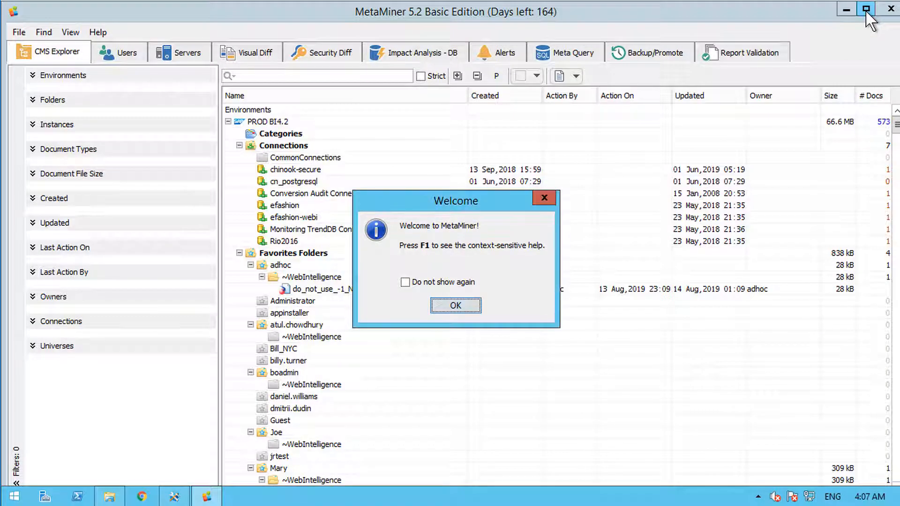
pyautogui.press('Return')
pyautogui.click(867, 11)
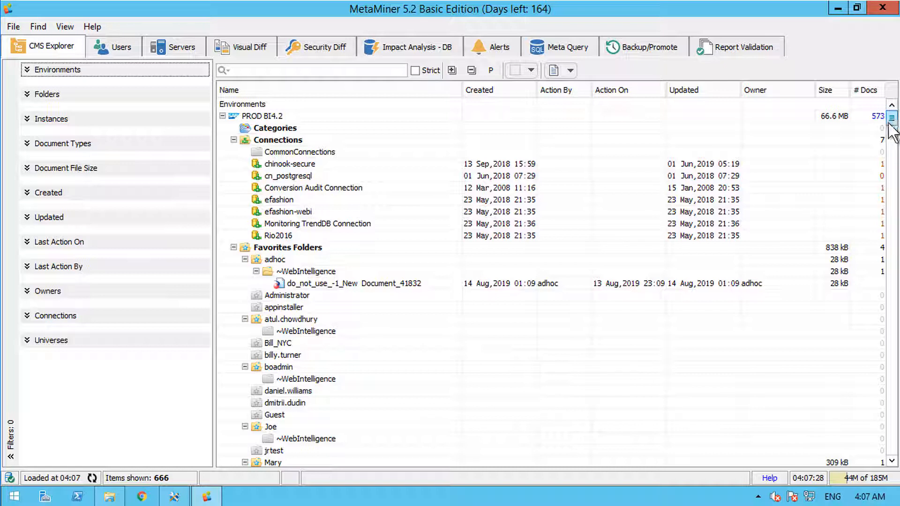